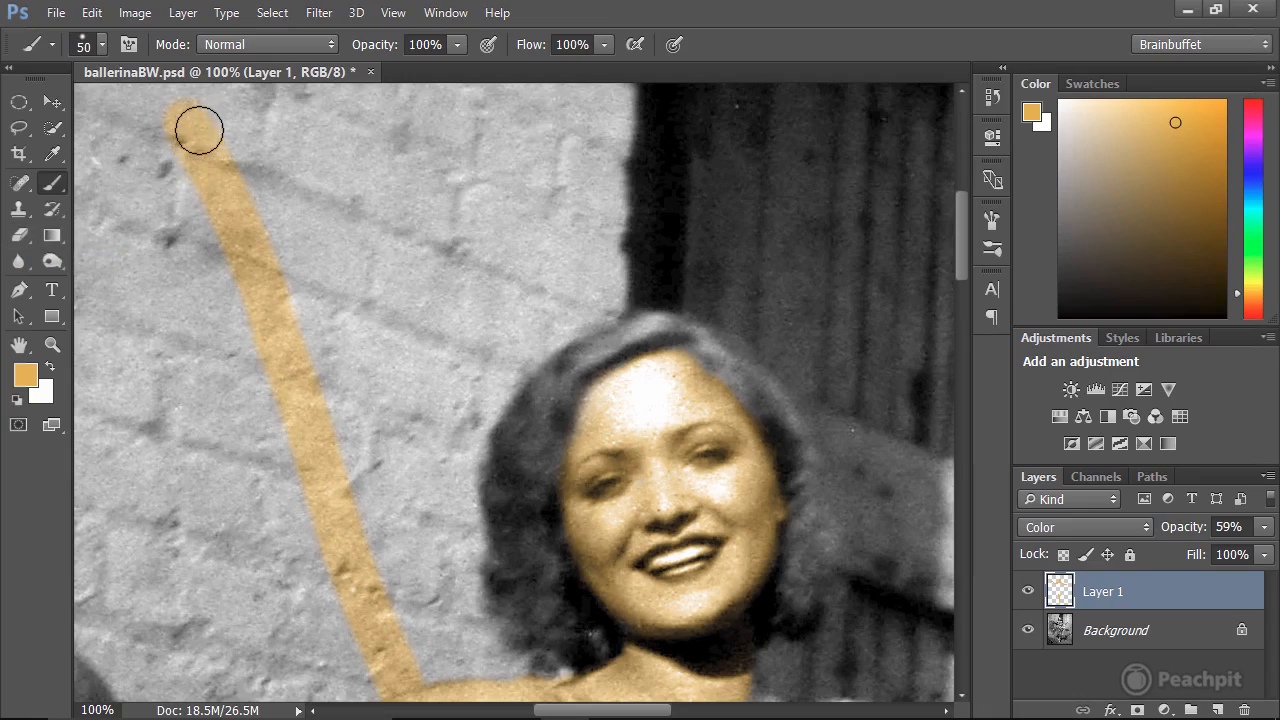
Erase the stray orange stroke across the brick wall above the dancer's shoulder with the 80 px soft Eraser.
left_click(19, 237)
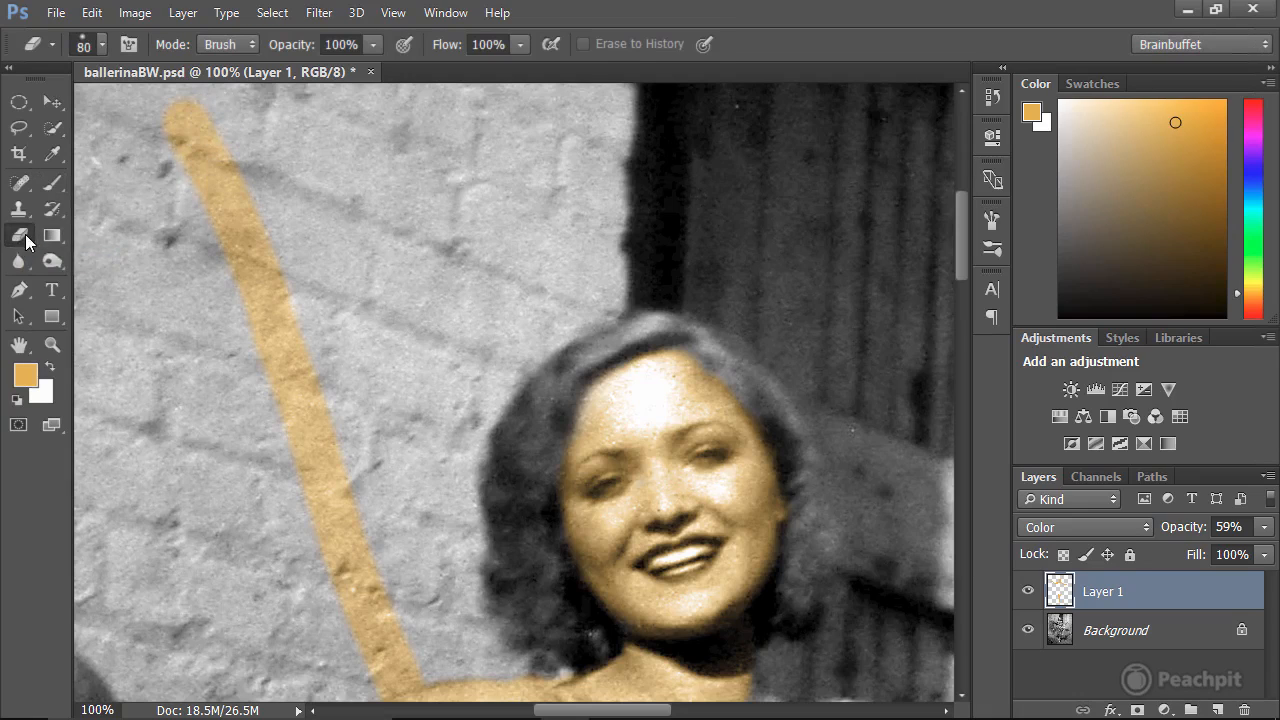
mouse_move(189, 114)
left_mouse_down()
mouse_move(191, 152)
mouse_move(219, 114)
mouse_move(220, 156)
mouse_move(199, 126)
mouse_move(141, 158)
mouse_move(228, 115)
mouse_move(231, 234)
mouse_move(216, 218)
mouse_move(226, 257)
mouse_move(268, 263)
left_mouse_up()
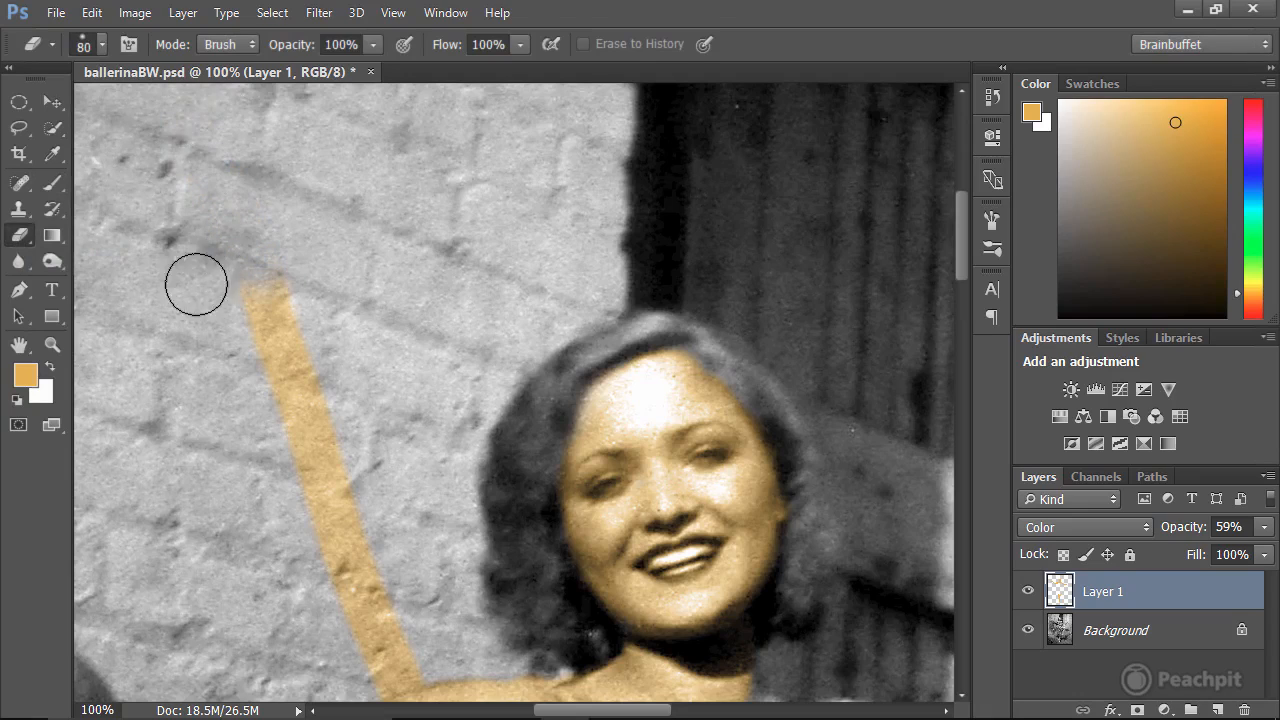
left_click(101, 44)
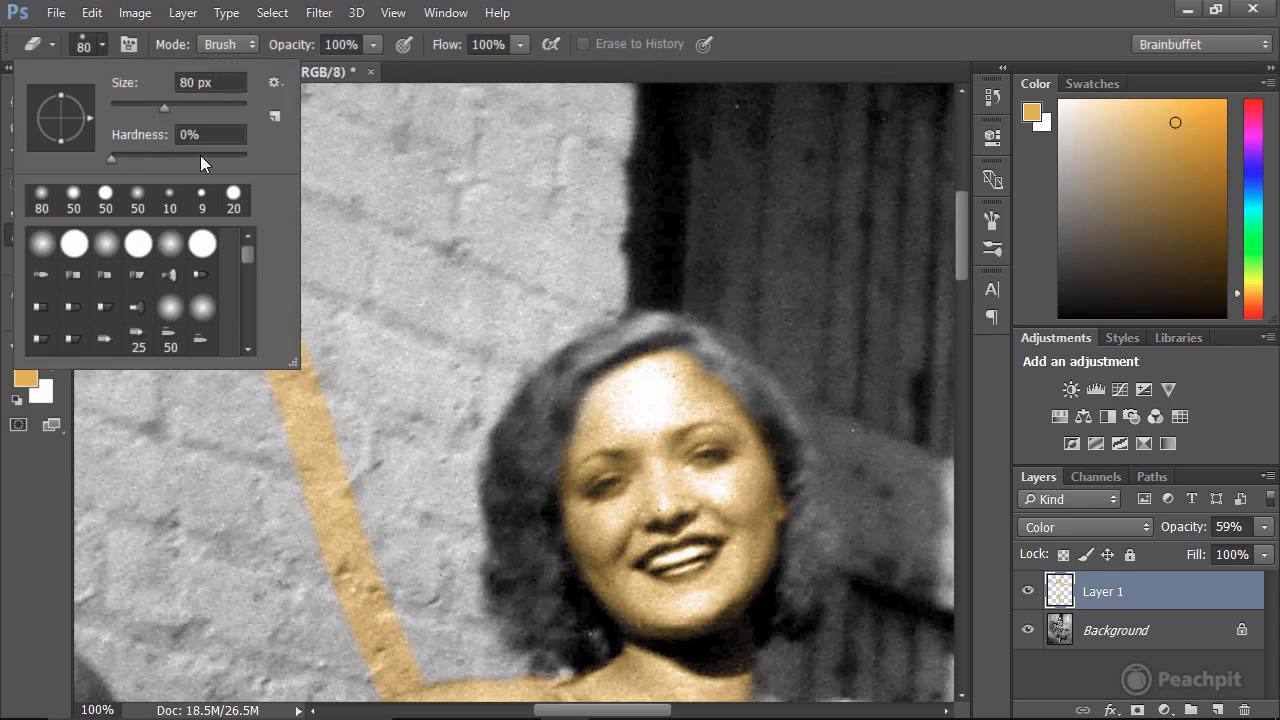
left_click(394, 173)
mouse_move(217, 290)
left_mouse_down()
mouse_move(305, 272)
mouse_move(273, 280)
mouse_move(323, 401)
mouse_move(350, 423)
mouse_move(359, 526)
mouse_move(344, 544)
mouse_move(487, 400)
mouse_move(494, 306)
left_mouse_up()
mouse_move(529, 349)
left_mouse_down()
mouse_move(540, 389)
mouse_move(514, 415)
mouse_move(577, 396)
mouse_move(513, 397)
mouse_move(573, 389)
left_mouse_up()
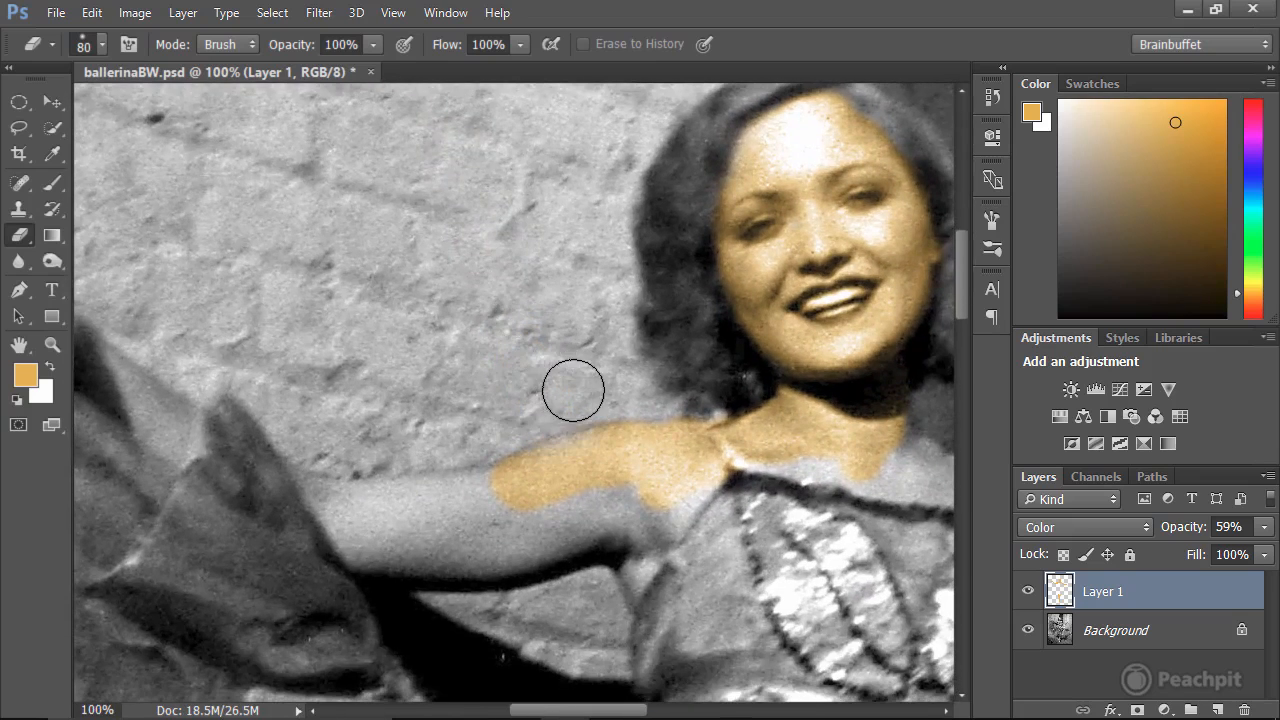
Paint the orange skin tint along the upper arm at the photo's left and erase the spill onto the wall.
key("b")
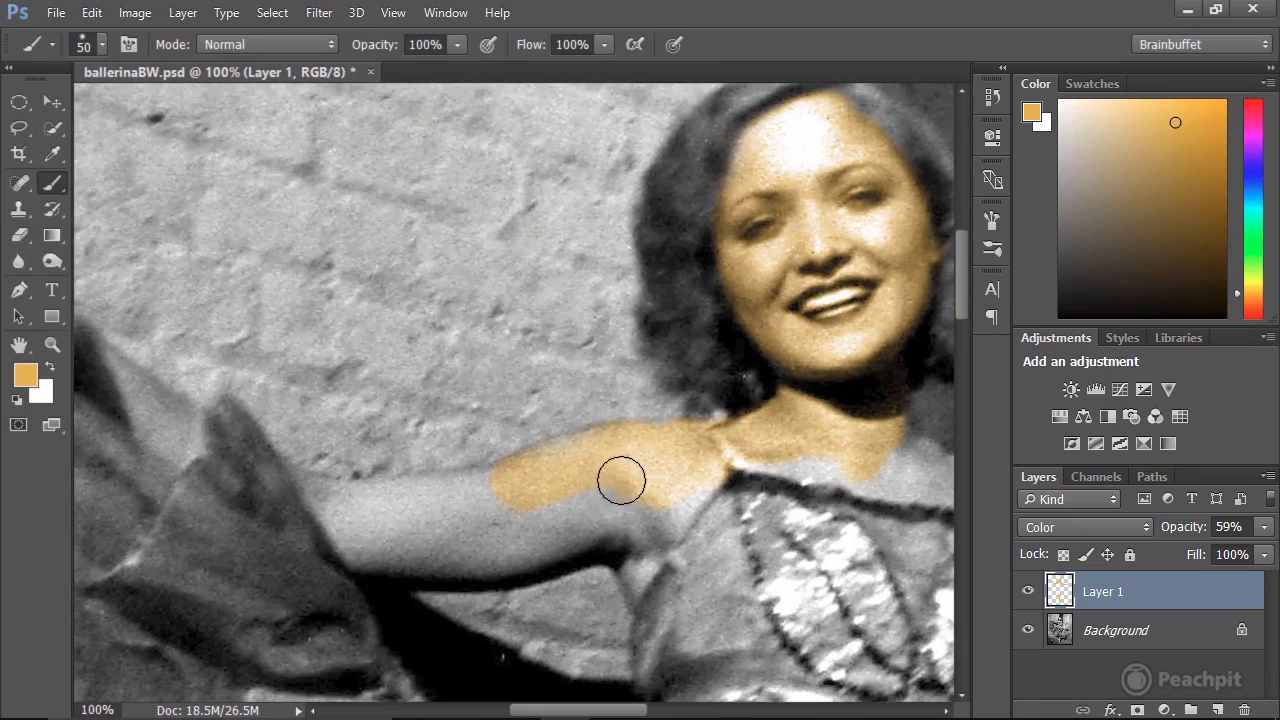
mouse_move(621, 481)
left_mouse_down()
mouse_move(464, 520)
mouse_move(519, 504)
mouse_move(371, 515)
mouse_move(523, 493)
mouse_move(357, 501)
mouse_move(424, 508)
mouse_move(526, 492)
mouse_move(566, 458)
mouse_move(532, 473)
mouse_move(572, 475)
mouse_move(532, 438)
mouse_move(538, 483)
left_mouse_up()
key("e")
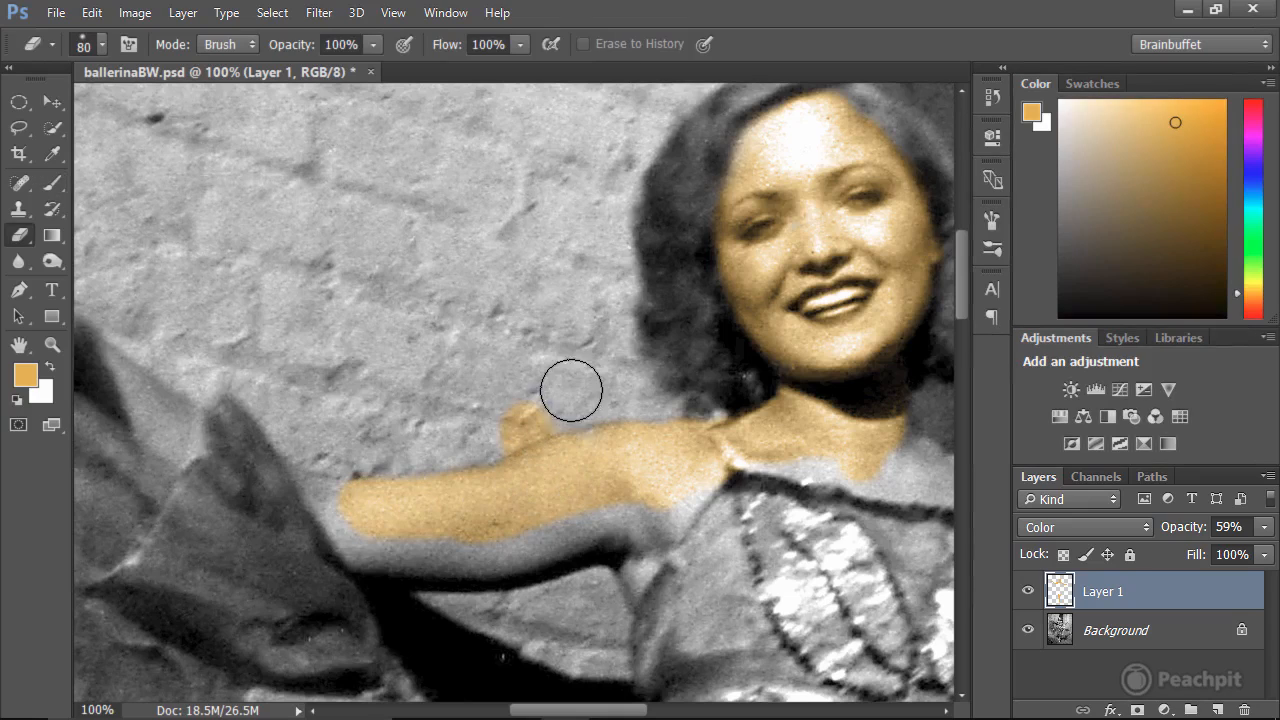
mouse_move(531, 380)
left_mouse_down()
mouse_move(499, 417)
mouse_move(548, 392)
mouse_move(480, 434)
mouse_move(543, 407)
mouse_move(498, 423)
mouse_move(553, 385)
mouse_move(505, 423)
mouse_move(542, 412)
mouse_move(566, 385)
left_mouse_up()
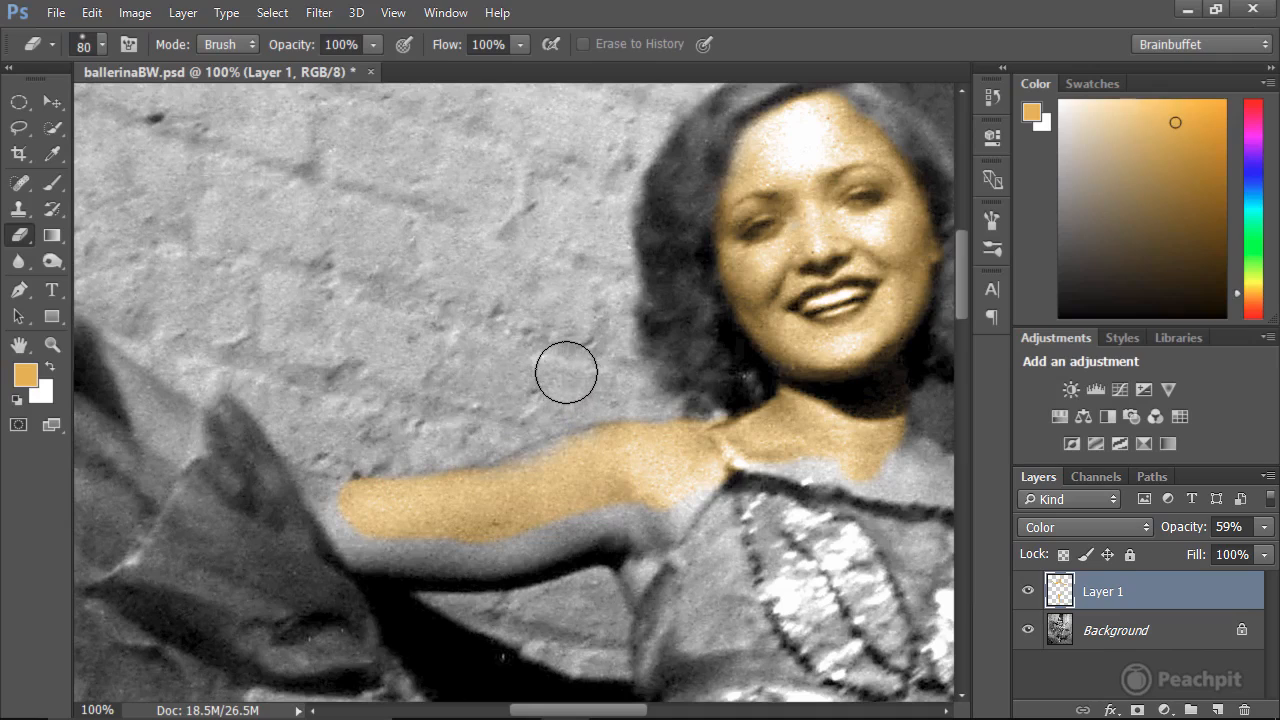
Fill the rest of that arm with the skin tint, from its lower edge to the start of the skirt fabric.
key("b")
mouse_move(558, 461)
left_mouse_down()
mouse_move(458, 503)
mouse_move(536, 546)
mouse_move(577, 544)
mouse_move(609, 518)
mouse_move(531, 537)
mouse_move(640, 508)
mouse_move(640, 567)
mouse_move(677, 524)
mouse_move(724, 519)
mouse_move(693, 570)
mouse_move(736, 527)
mouse_move(646, 642)
mouse_move(683, 494)
mouse_move(656, 517)
mouse_move(671, 445)
mouse_move(584, 455)
mouse_move(510, 555)
left_mouse_up()
key("e")
key("b")
mouse_move(383, 550)
left_mouse_down()
mouse_move(326, 499)
mouse_move(343, 516)
mouse_move(456, 525)
mouse_move(624, 472)
mouse_move(708, 449)
left_mouse_up()
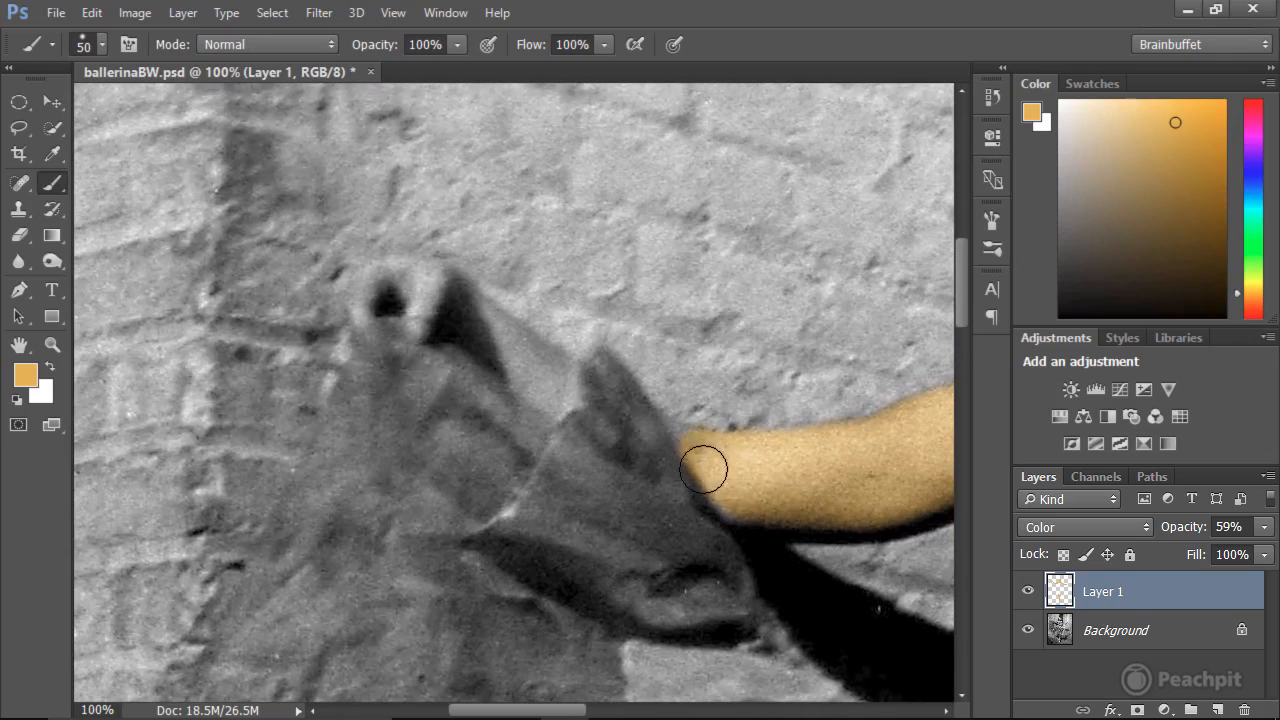
Paint the skin tint over the forearm behind the skirt fabric and onto the raised hand at the photo's left.
left_click_drag(727, 497, 692, 451)
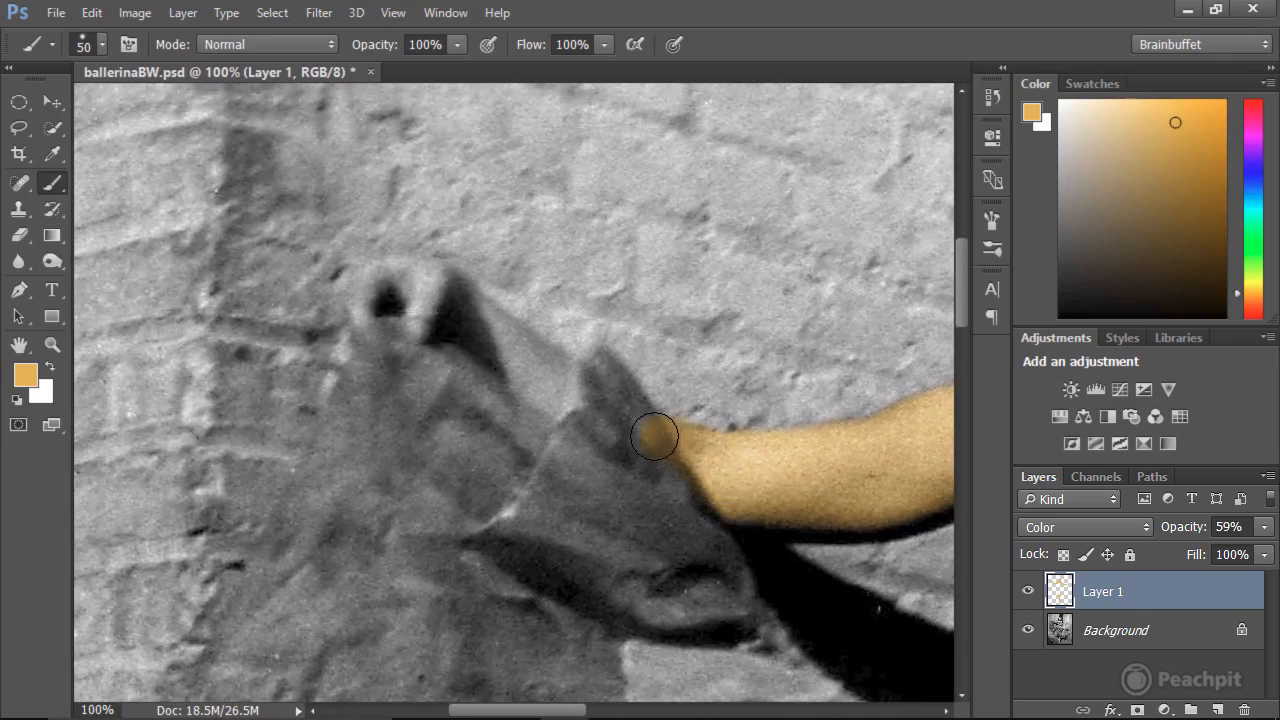
mouse_move(607, 406)
left_mouse_down()
mouse_move(514, 337)
mouse_move(392, 282)
left_mouse_up()
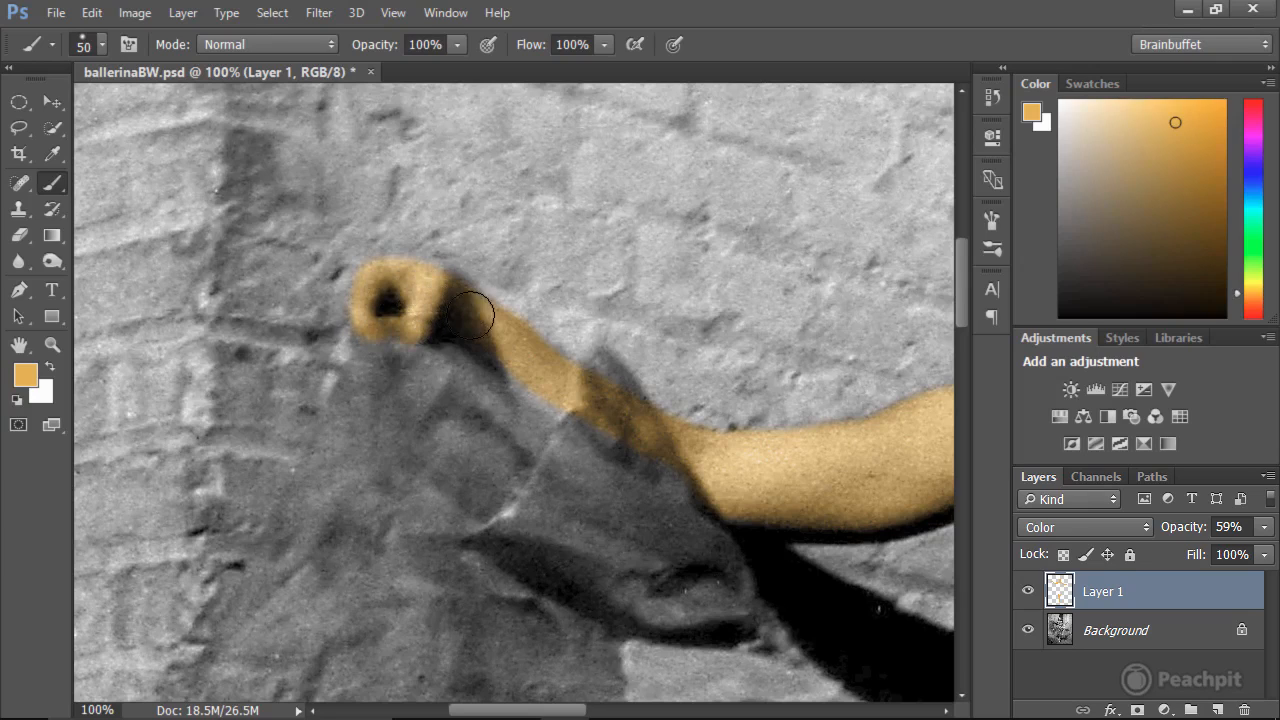
mouse_move(470, 314)
left_mouse_down()
mouse_move(566, 386)
mouse_move(514, 366)
mouse_move(570, 396)
mouse_move(580, 417)
mouse_move(711, 470)
left_mouse_up()
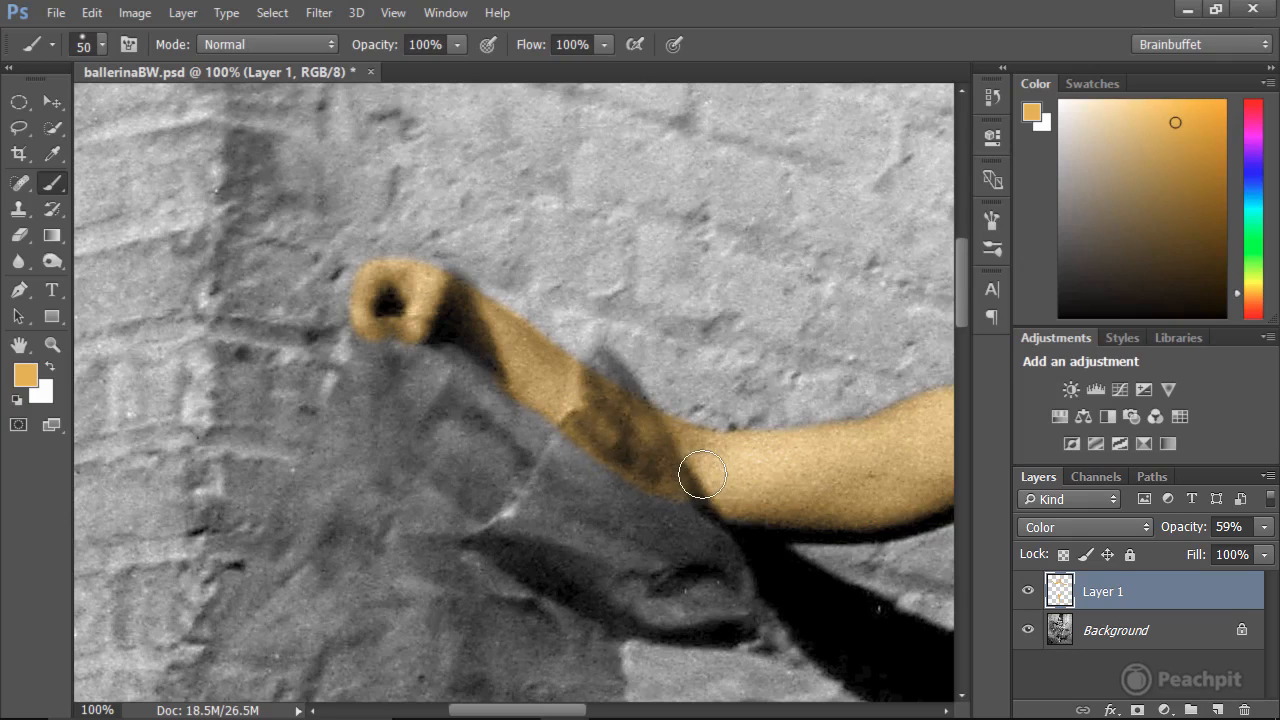
Paint the skin tint over the chest above the neckline, the other shoulder and the upper arm.
mouse_move(774, 460)
left_mouse_down()
mouse_move(451, 383)
mouse_move(277, 287)
left_mouse_up()
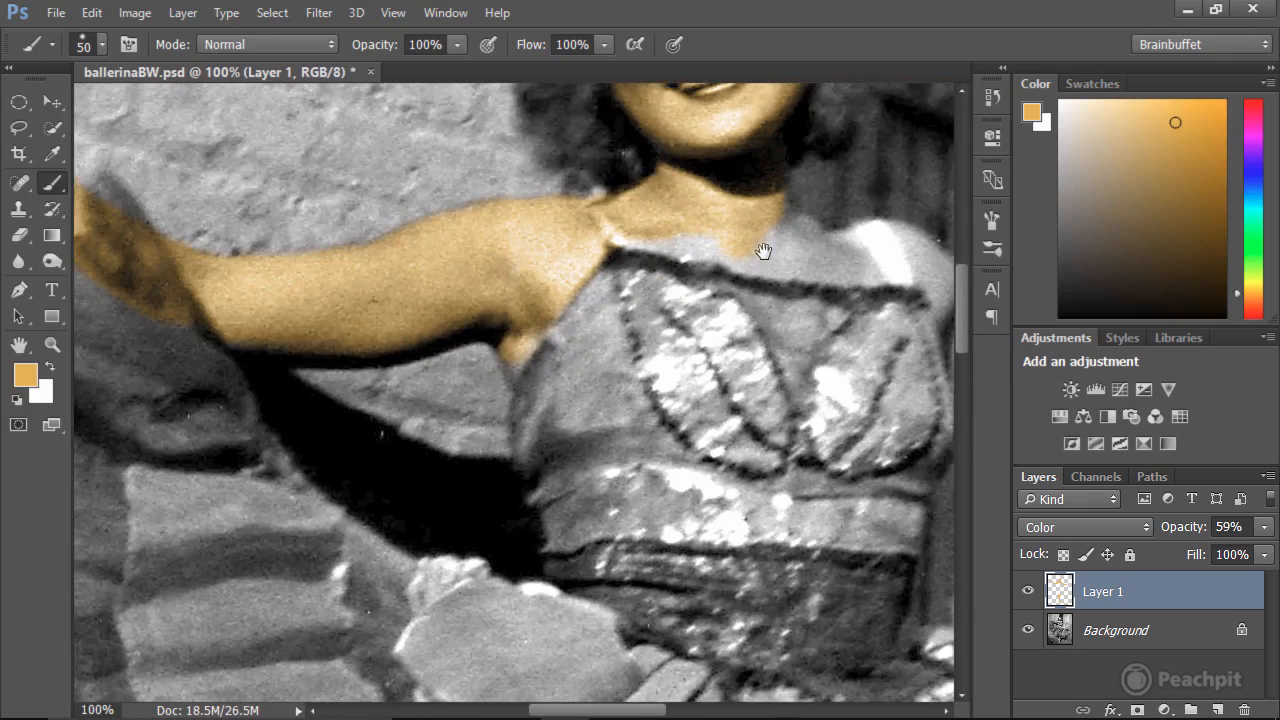
mouse_move(763, 250)
left_mouse_down()
mouse_move(629, 335)
mouse_move(527, 320)
mouse_move(585, 353)
mouse_move(627, 353)
mouse_move(547, 347)
left_mouse_up()
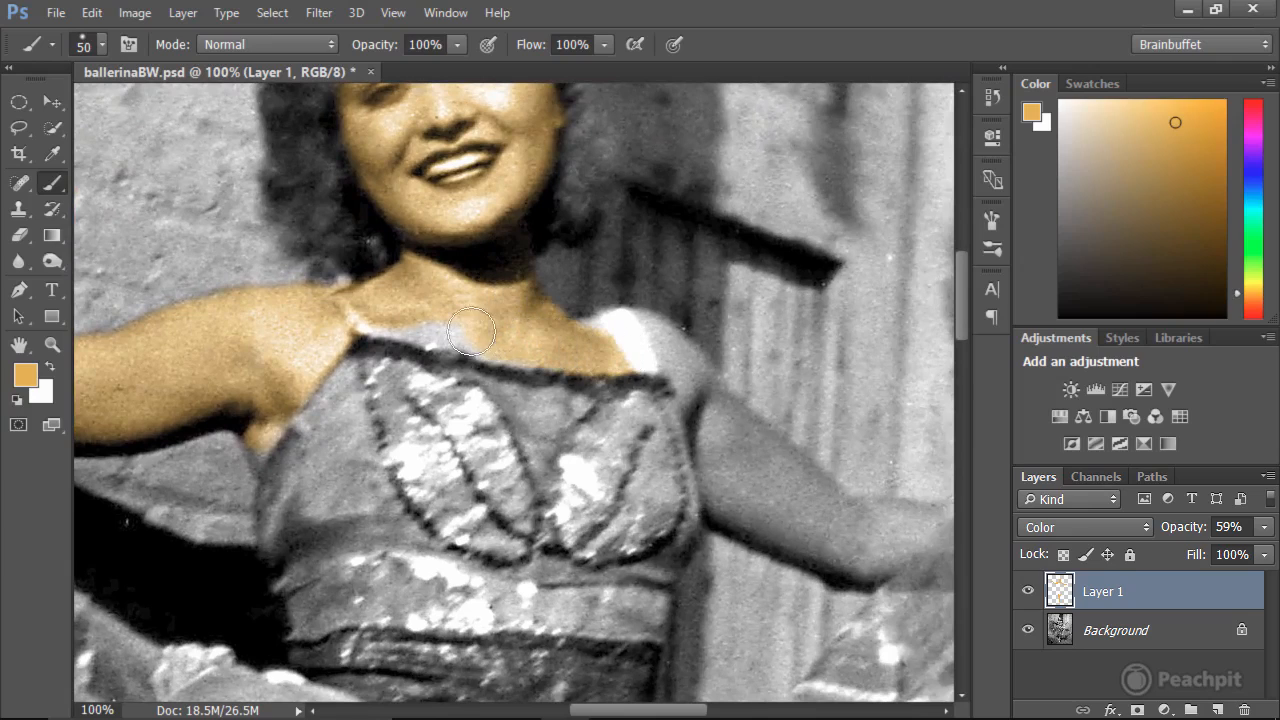
mouse_move(471, 331)
left_mouse_down()
mouse_move(418, 333)
mouse_move(446, 325)
left_mouse_up()
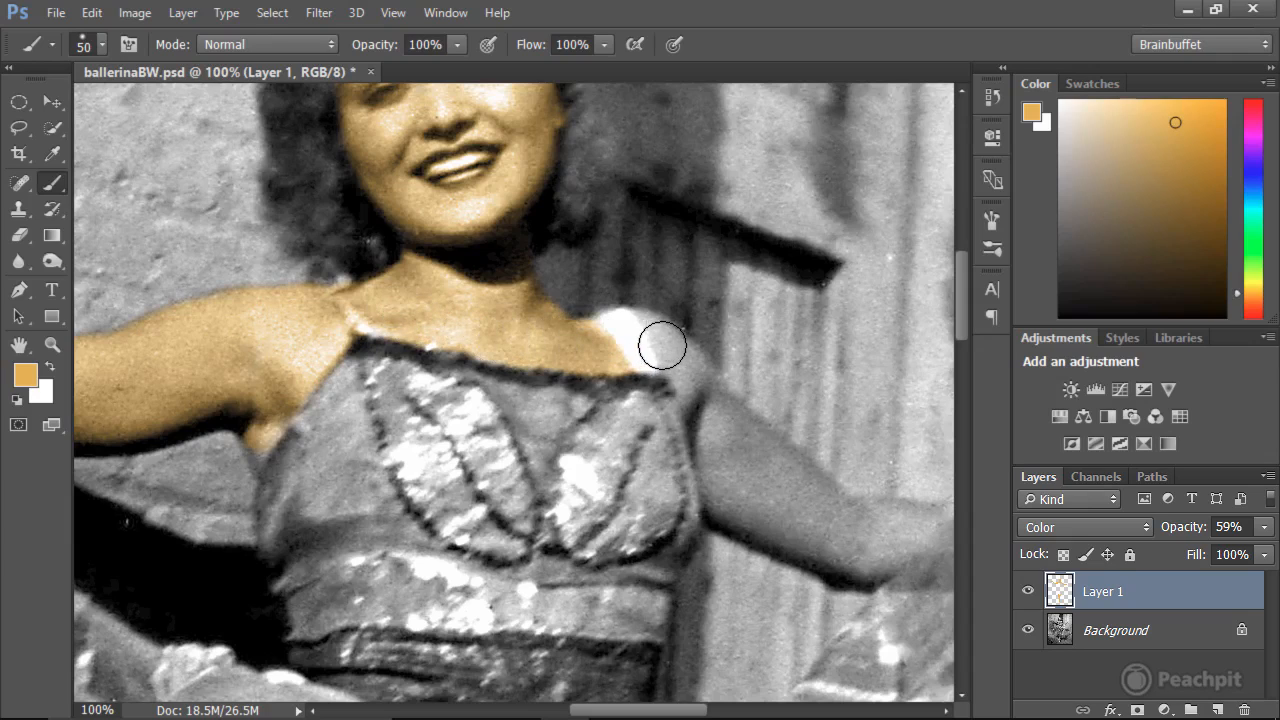
mouse_move(637, 333)
left_mouse_down()
mouse_move(707, 392)
mouse_move(718, 445)
mouse_move(719, 413)
mouse_move(840, 497)
mouse_move(830, 547)
left_mouse_up()
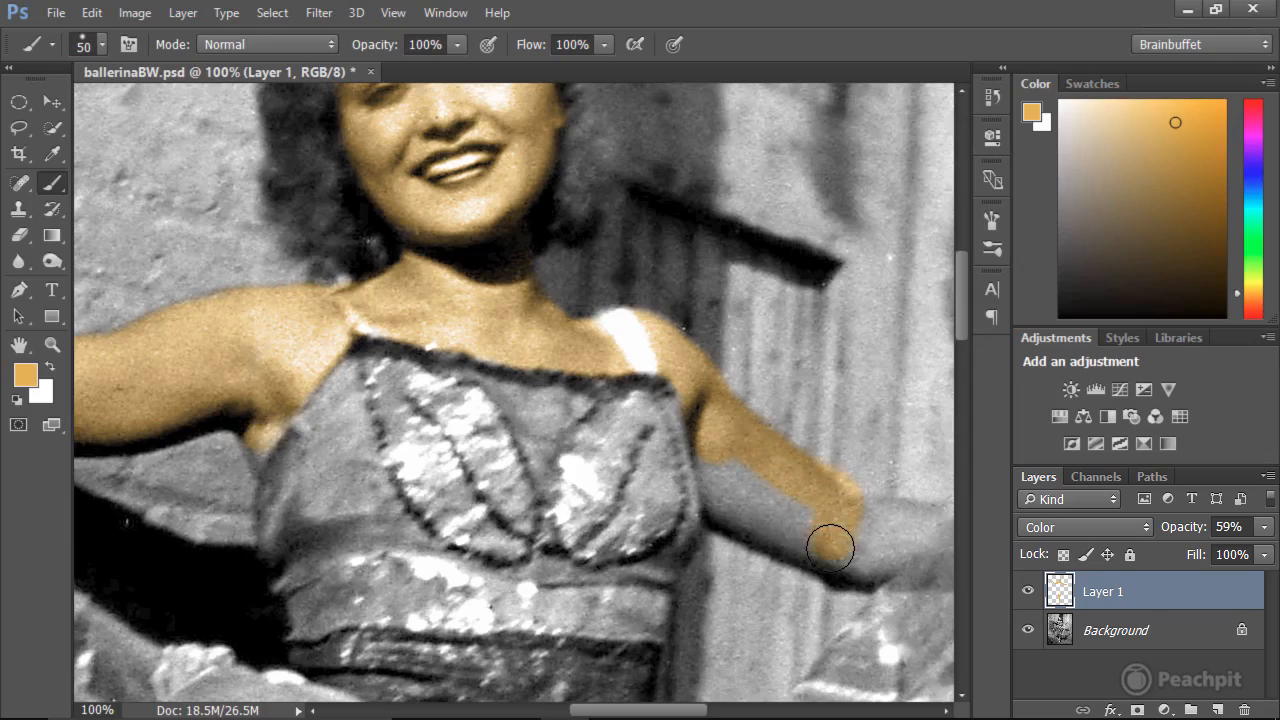
Paint the skin tint along the forearm and hand at the photo's right, including the part behind the fabric.
mouse_move(734, 508)
left_mouse_down()
mouse_move(720, 457)
mouse_move(814, 506)
mouse_move(753, 492)
mouse_move(457, 309)
mouse_move(491, 323)
mouse_move(494, 358)
mouse_move(526, 363)
mouse_move(563, 331)
mouse_move(543, 326)
mouse_move(582, 338)
left_mouse_up()
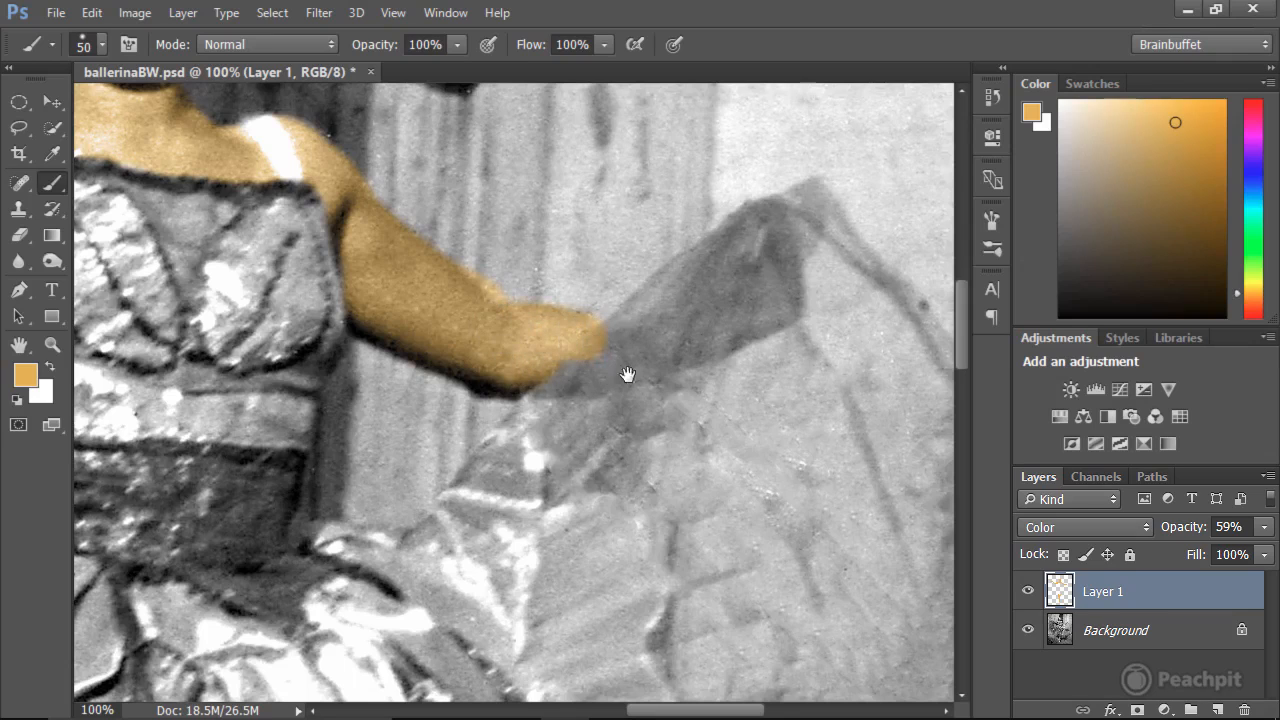
left_click_drag(697, 334, 505, 398)
mouse_move(384, 400)
left_mouse_down()
mouse_move(397, 417)
mouse_move(548, 372)
left_mouse_up()
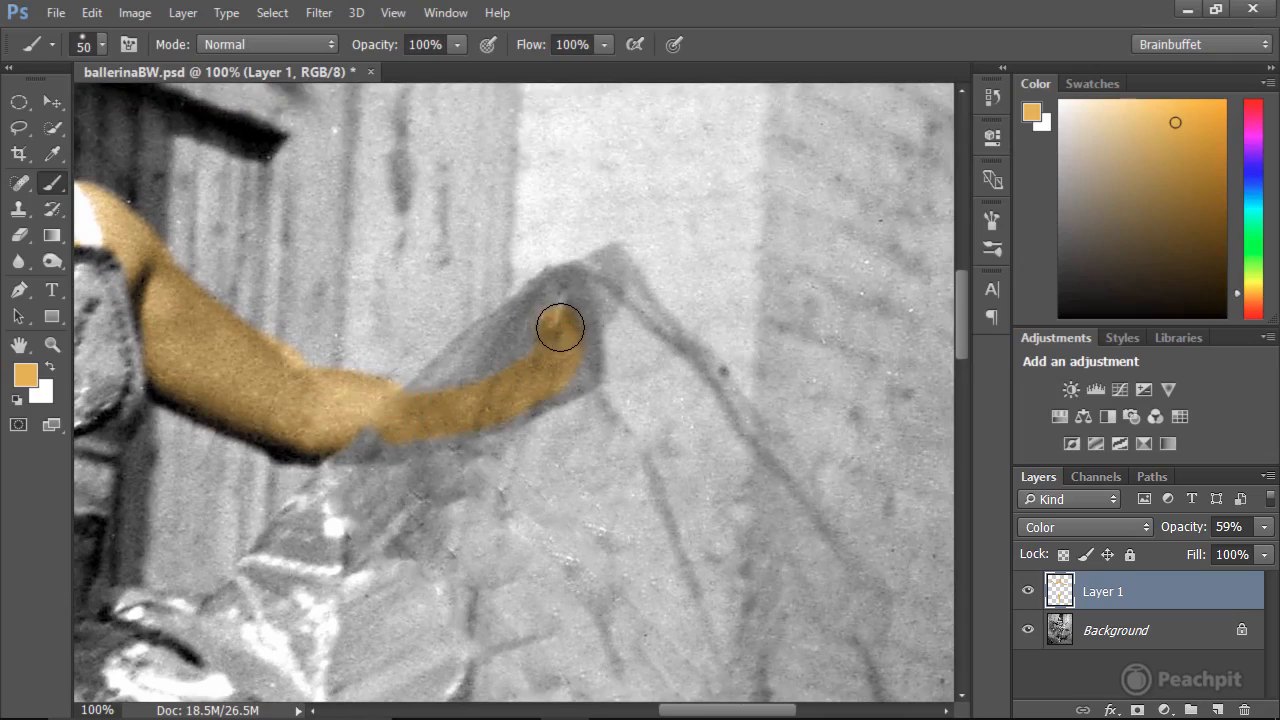
mouse_move(576, 327)
left_mouse_down()
mouse_move(576, 378)
mouse_move(431, 428)
left_mouse_up()
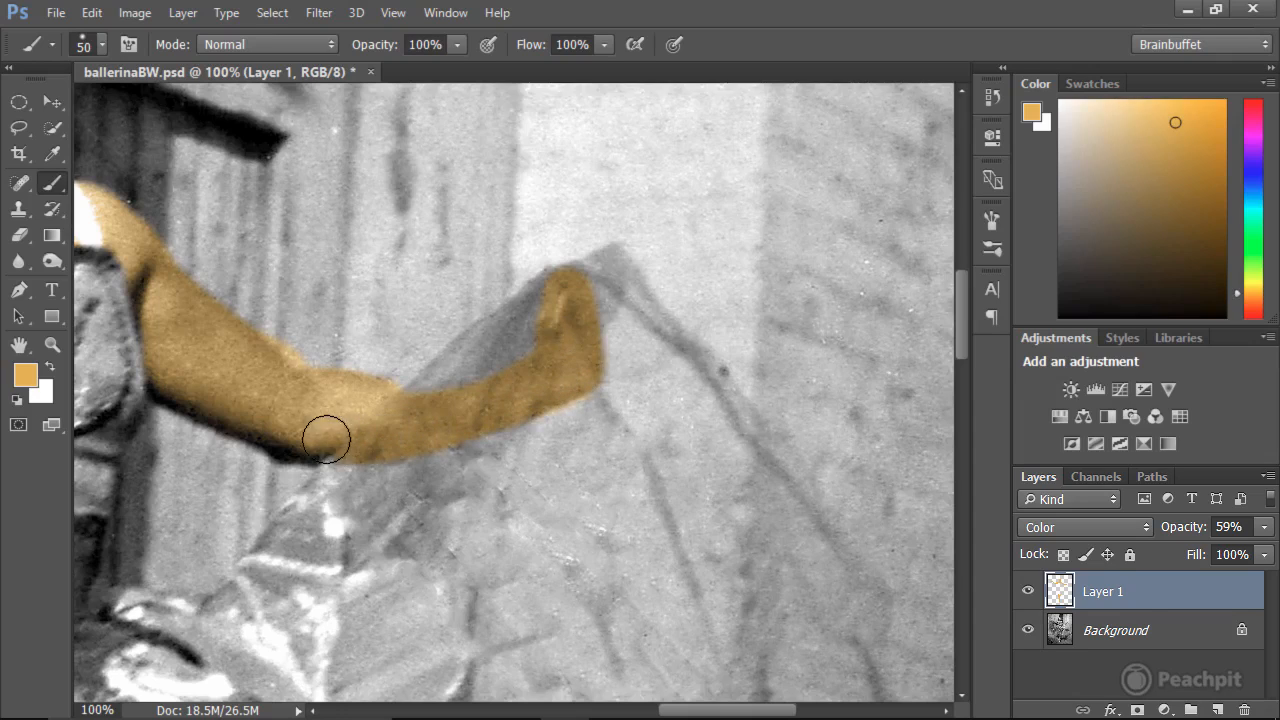
mouse_move(296, 435)
left_mouse_down()
mouse_move(468, 406)
mouse_move(367, 410)
mouse_move(409, 407)
left_mouse_up()
Erase the colour spill along the upper edge of the arm near the elbow at the photo's right.
left_click_drag(283, 403, 611, 395)
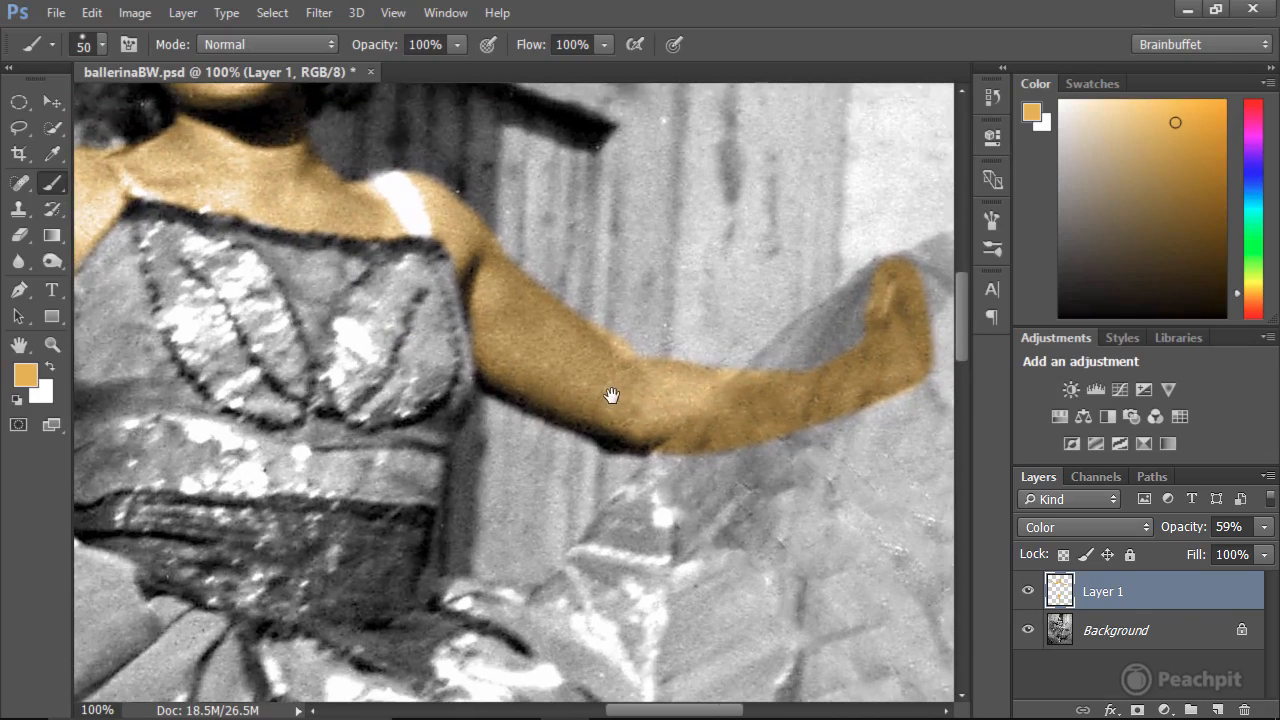
key("e")
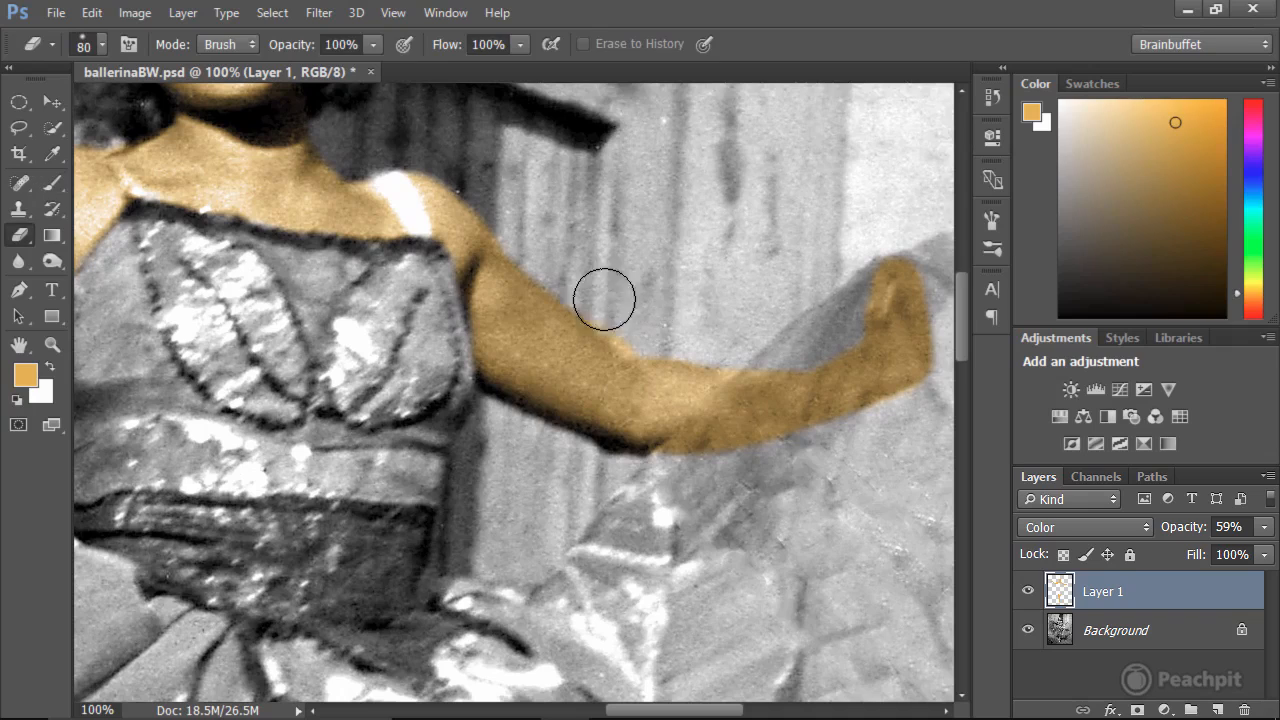
mouse_move(613, 316)
left_mouse_down()
mouse_move(690, 336)
mouse_move(694, 324)
mouse_move(632, 326)
mouse_move(622, 321)
mouse_move(656, 327)
mouse_move(618, 297)
mouse_move(614, 337)
left_mouse_up()
key("b")
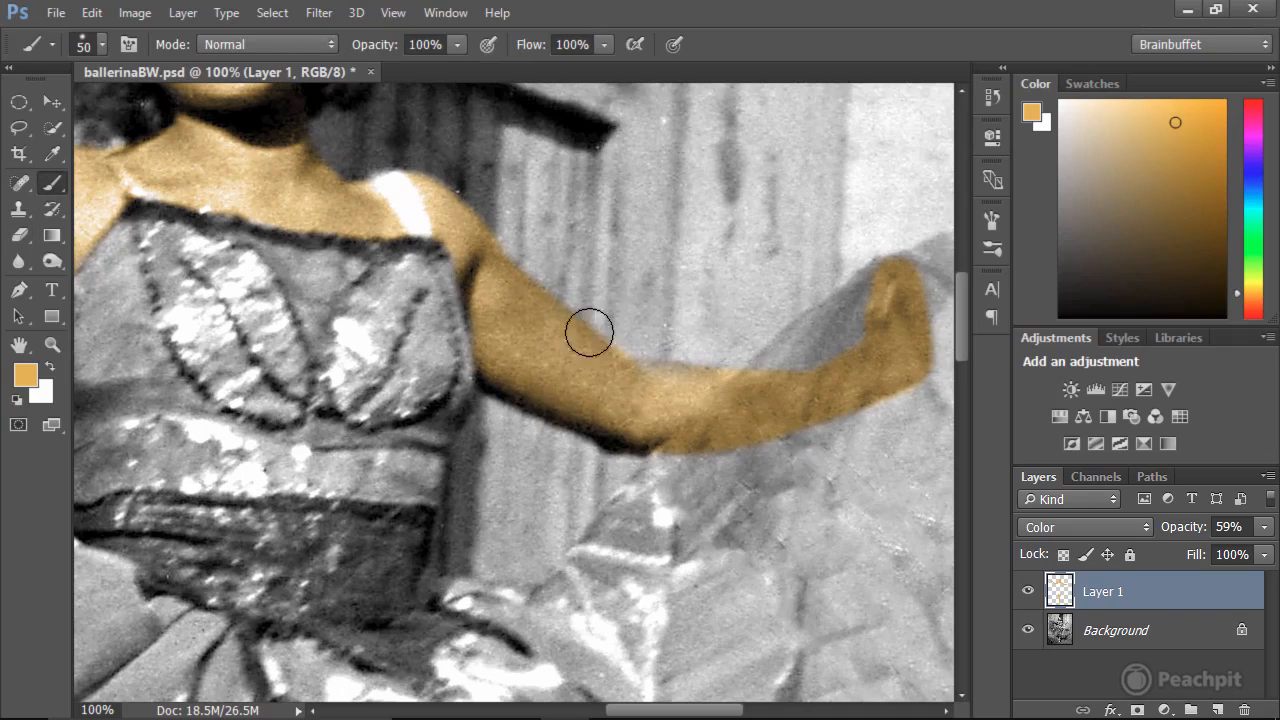
Increase the 80 px Eraser's hardness for a firmer edge.
key("e")
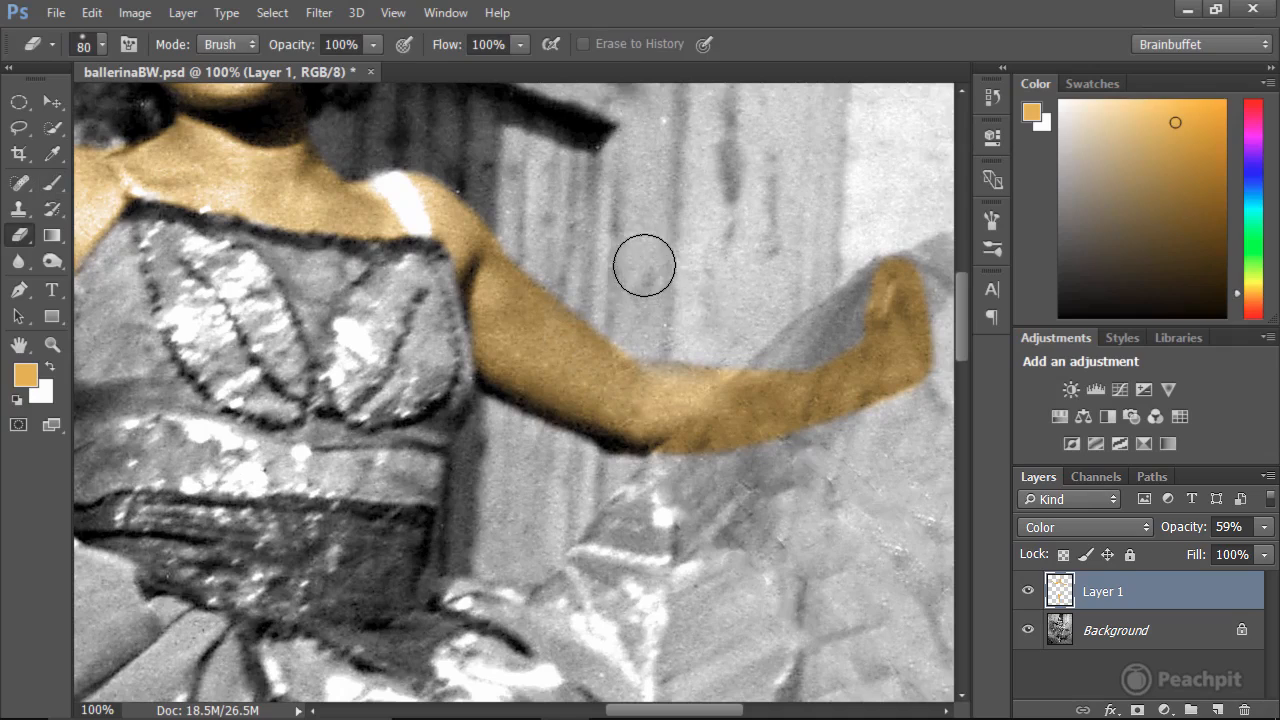
left_click(101, 44)
left_click(173, 154)
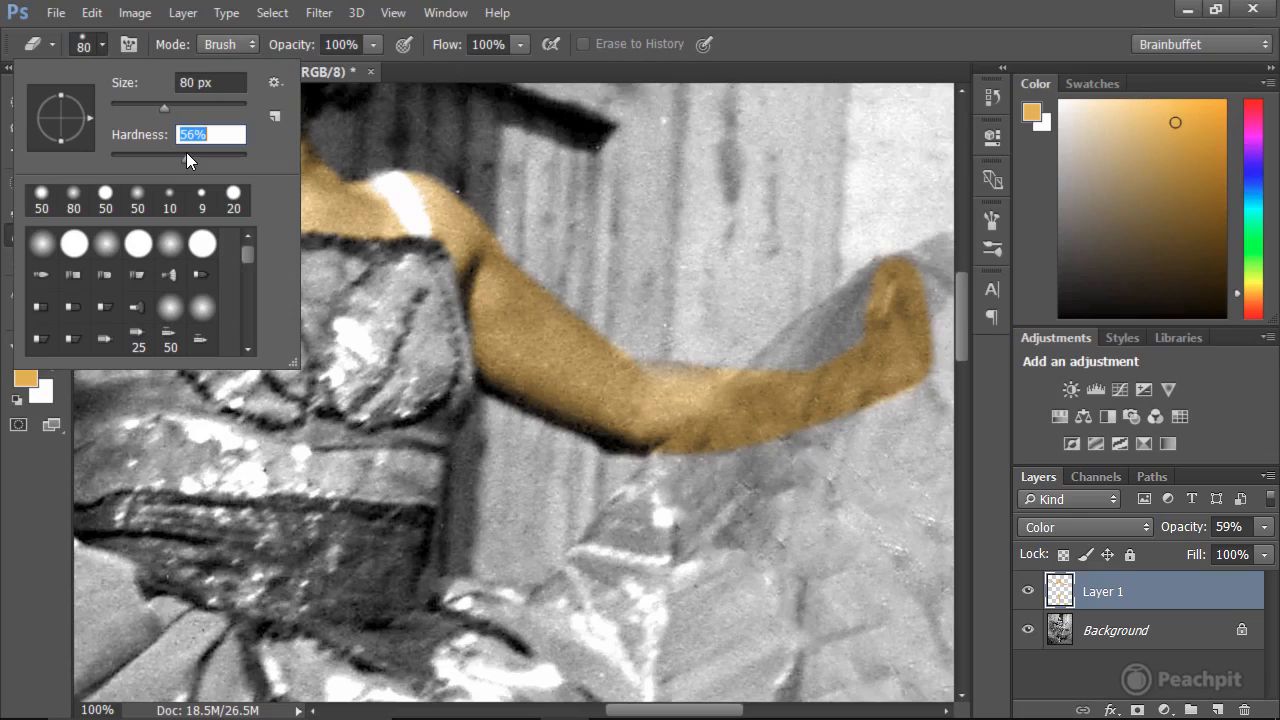
left_click(765, 148)
Paint the skin tint over the foot inside the ballet shoe and up the leg to the knee beneath the skirt.
key("space")
left_click_drag(601, 396, 668, 100)
left_click_drag(651, 376, 674, 66)
left_click_drag(650, 412, 677, 4)
left_click_drag(556, 502, 579, 204)
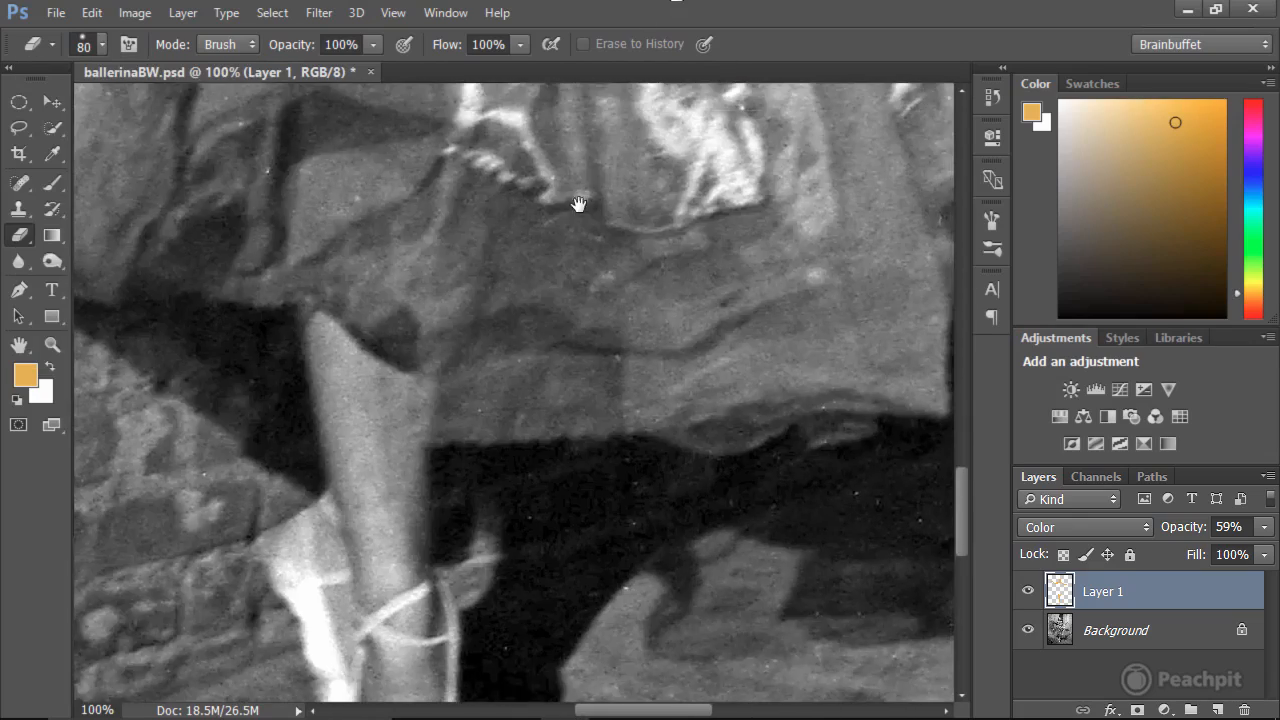
left_click_drag(540, 285, 546, 80)
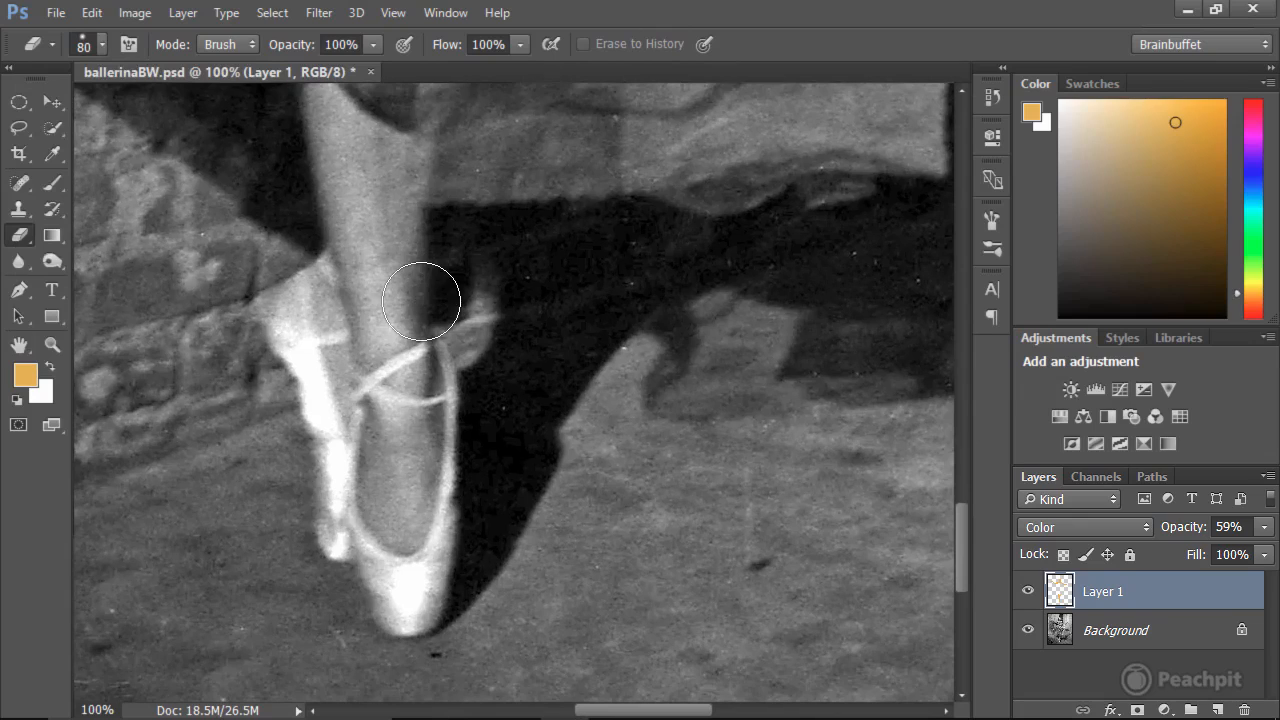
key("b")
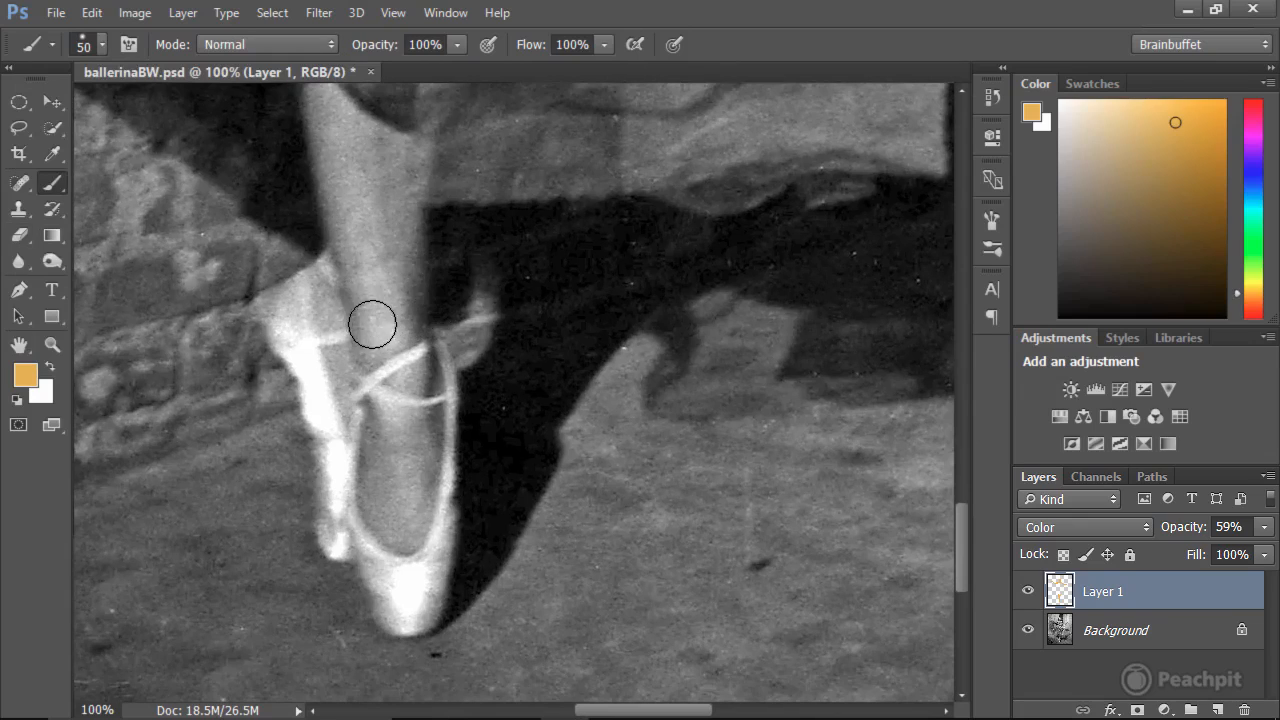
mouse_move(383, 378)
left_mouse_down()
mouse_move(380, 503)
mouse_move(389, 434)
mouse_move(386, 521)
mouse_move(400, 531)
mouse_move(421, 372)
left_mouse_up()
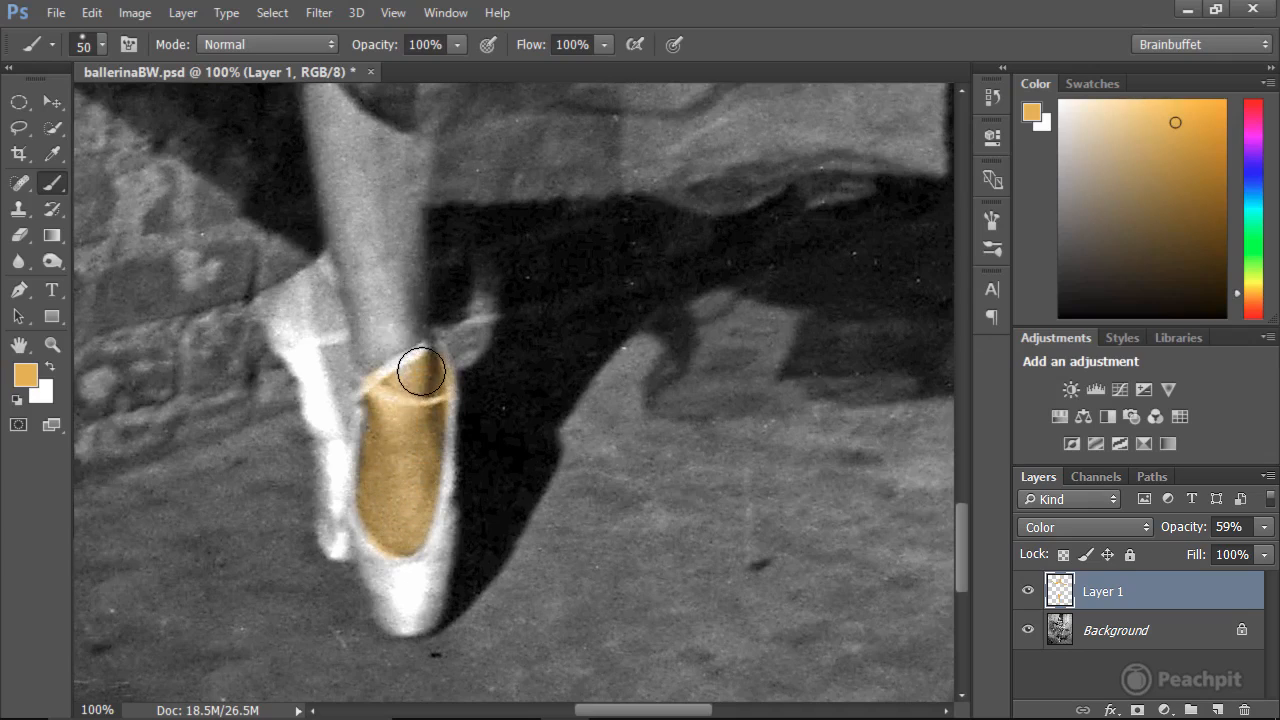
mouse_move(412, 228)
left_mouse_down()
mouse_move(399, 175)
mouse_move(412, 389)
mouse_move(401, 280)
mouse_move(377, 402)
mouse_move(370, 374)
mouse_move(376, 438)
mouse_move(330, 281)
mouse_move(370, 422)
mouse_move(348, 314)
left_mouse_up()
mouse_move(425, 255)
left_mouse_down()
mouse_move(444, 482)
mouse_move(463, 528)
mouse_move(425, 586)
mouse_move(361, 338)
mouse_move(395, 551)
mouse_move(386, 563)
mouse_move(414, 386)
mouse_move(437, 449)
mouse_move(458, 359)
mouse_move(453, 313)
left_mouse_up()
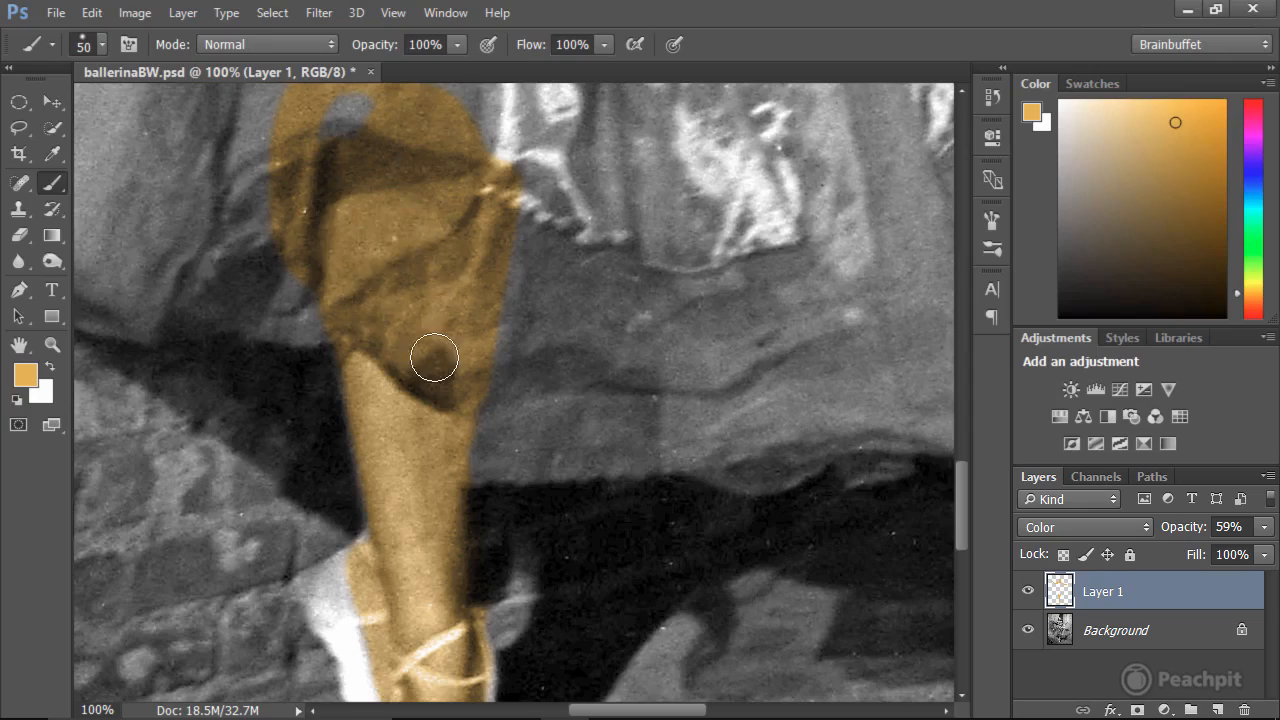
Examine the painted skin from the leg up to the arms and across the whole photo.
mouse_move(434, 358)
left_mouse_down()
mouse_move(474, 200)
mouse_move(443, 571)
mouse_move(531, 498)
left_mouse_up()
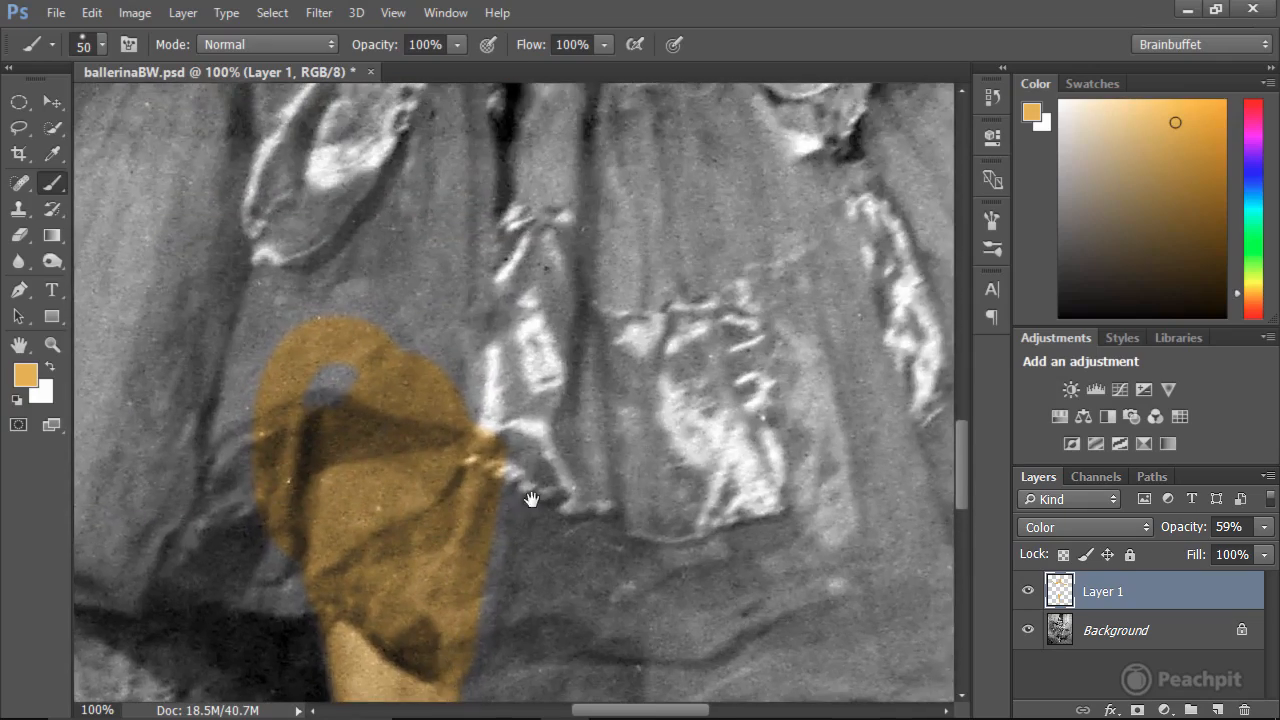
left_click_drag(565, 225, 670, 630)
left_click_drag(766, 254, 716, 574)
left_click_drag(707, 294, 757, 606)
left_click_drag(746, 475, 572, 550)
left_click_drag(610, 293, 385, 225)
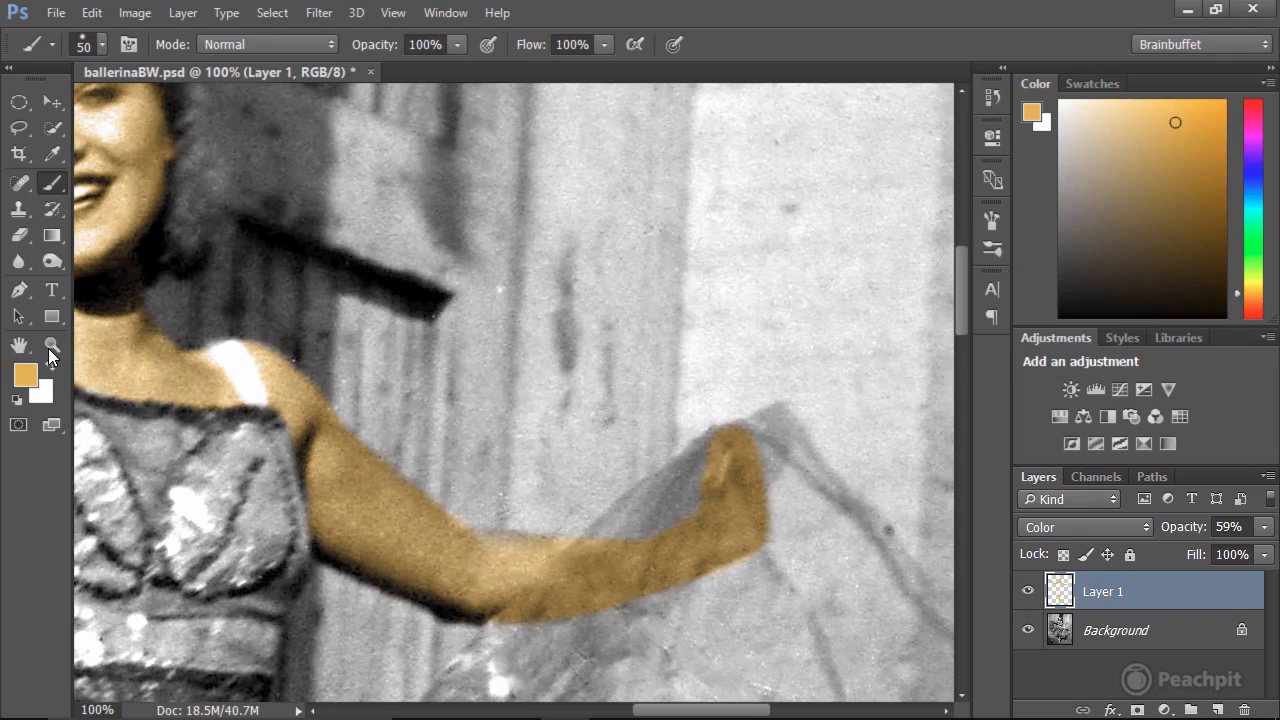
double_click(18, 346)
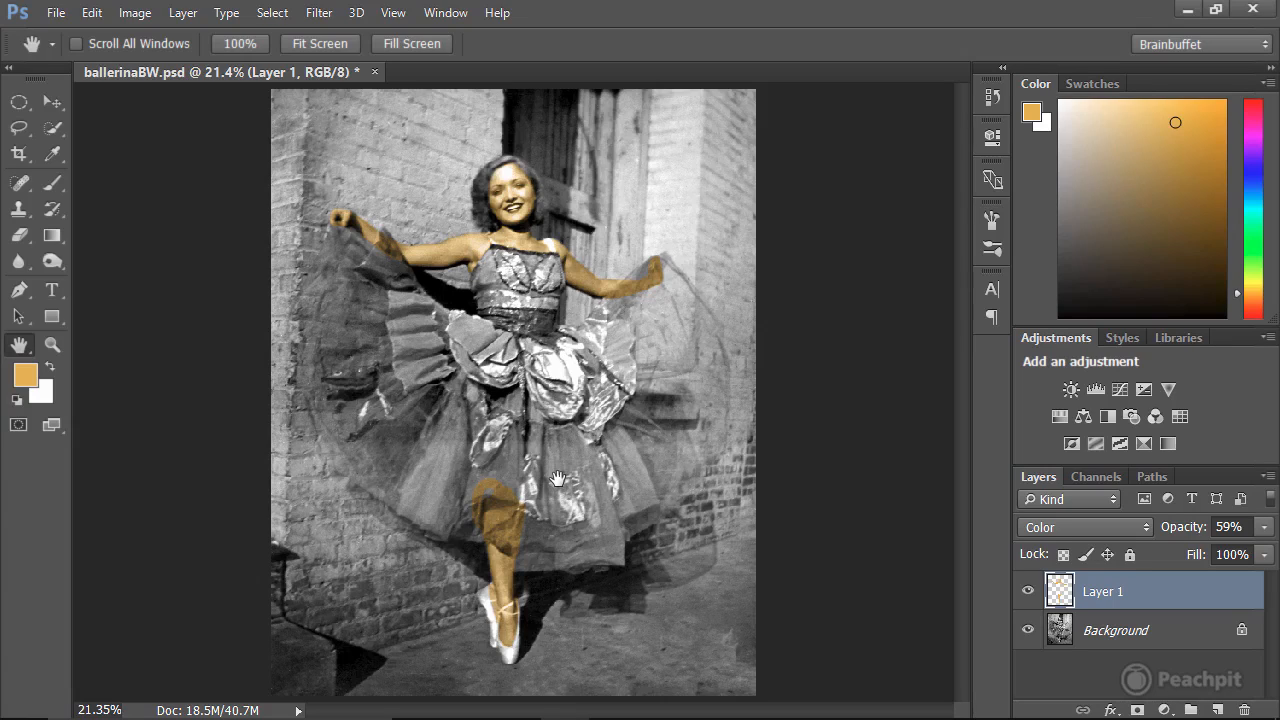
Set the Eraser to 0% hardness and enlarge it to 800 px.
left_click(25, 236)
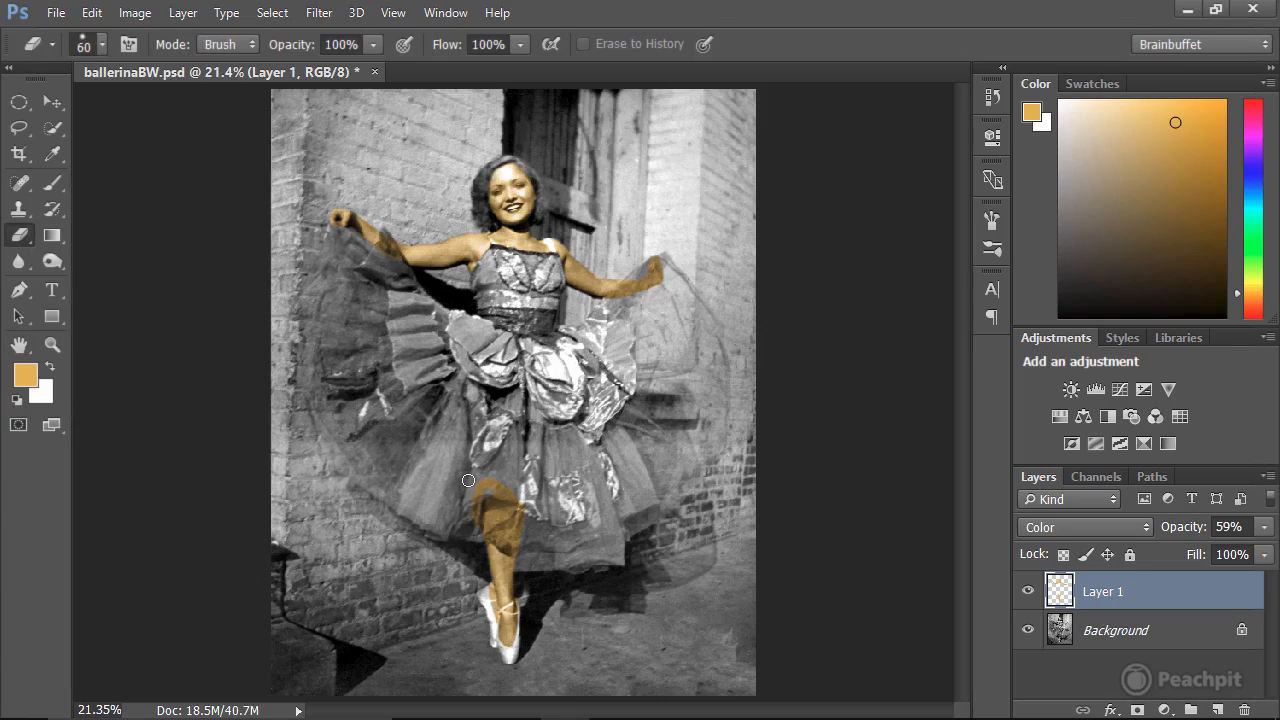
left_click(101, 50)
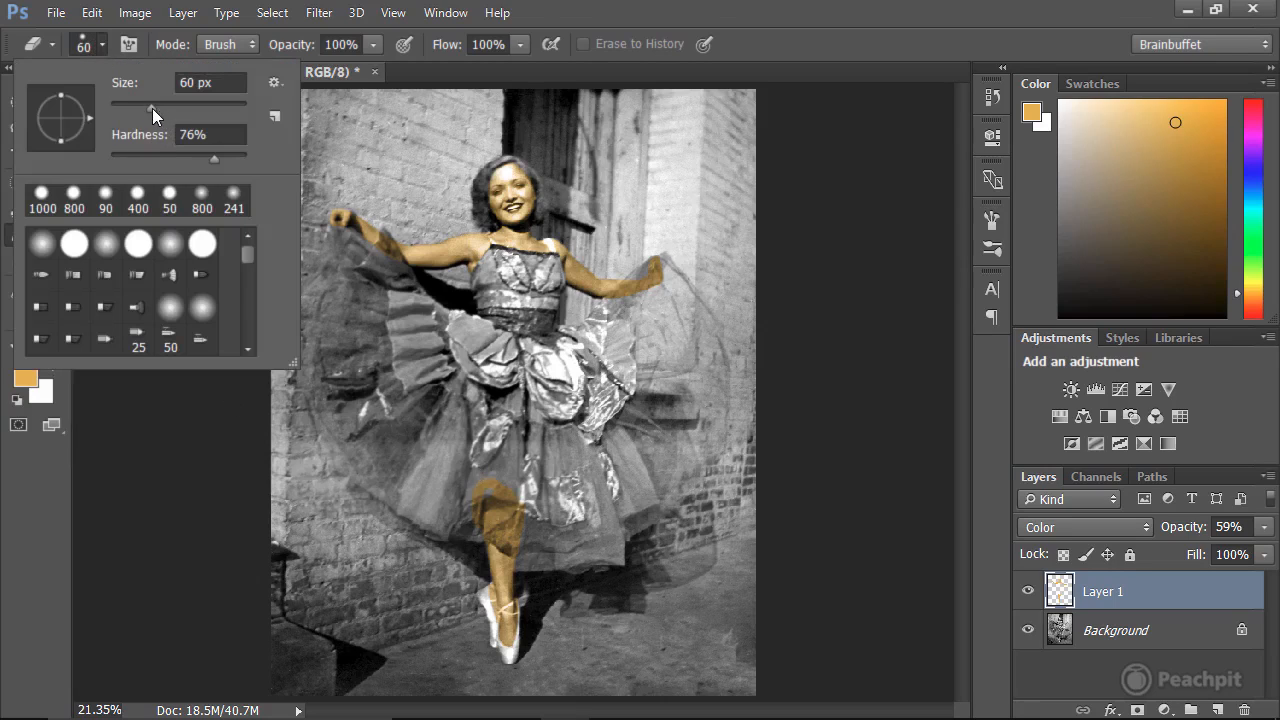
left_click_drag(152, 108, 221, 110)
left_click_drag(213, 157, 196, 158)
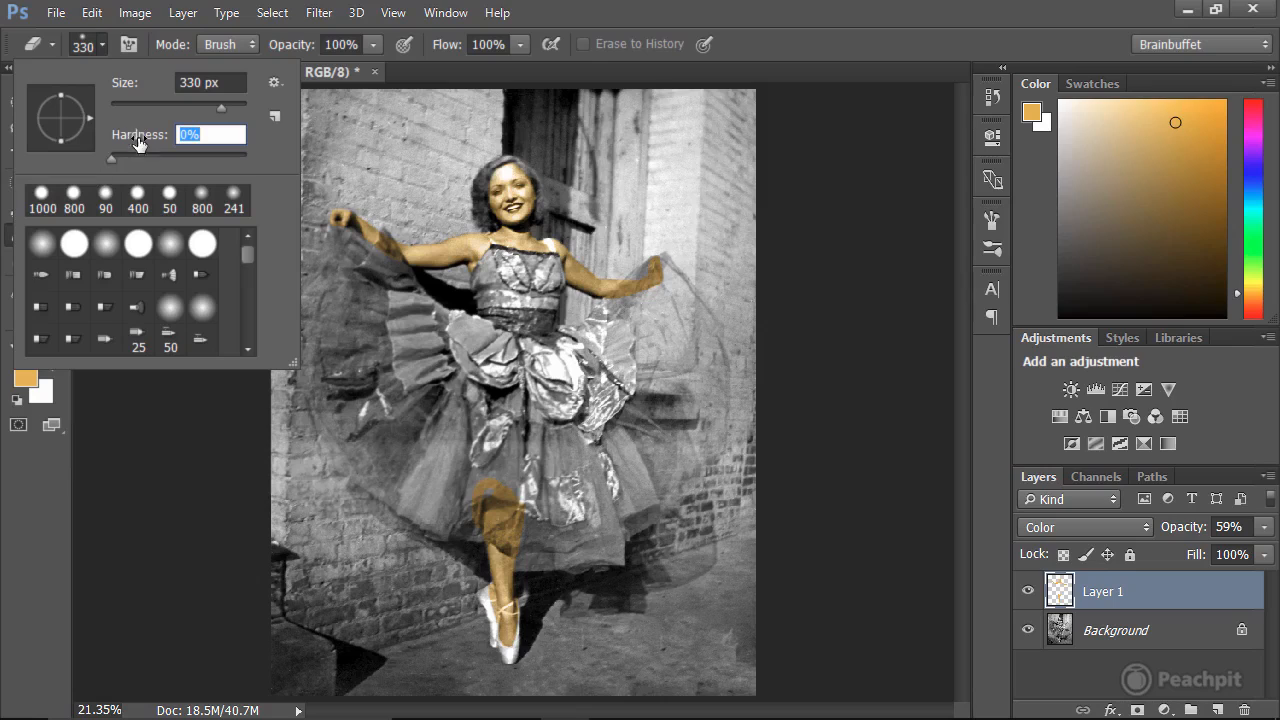
key("Return")
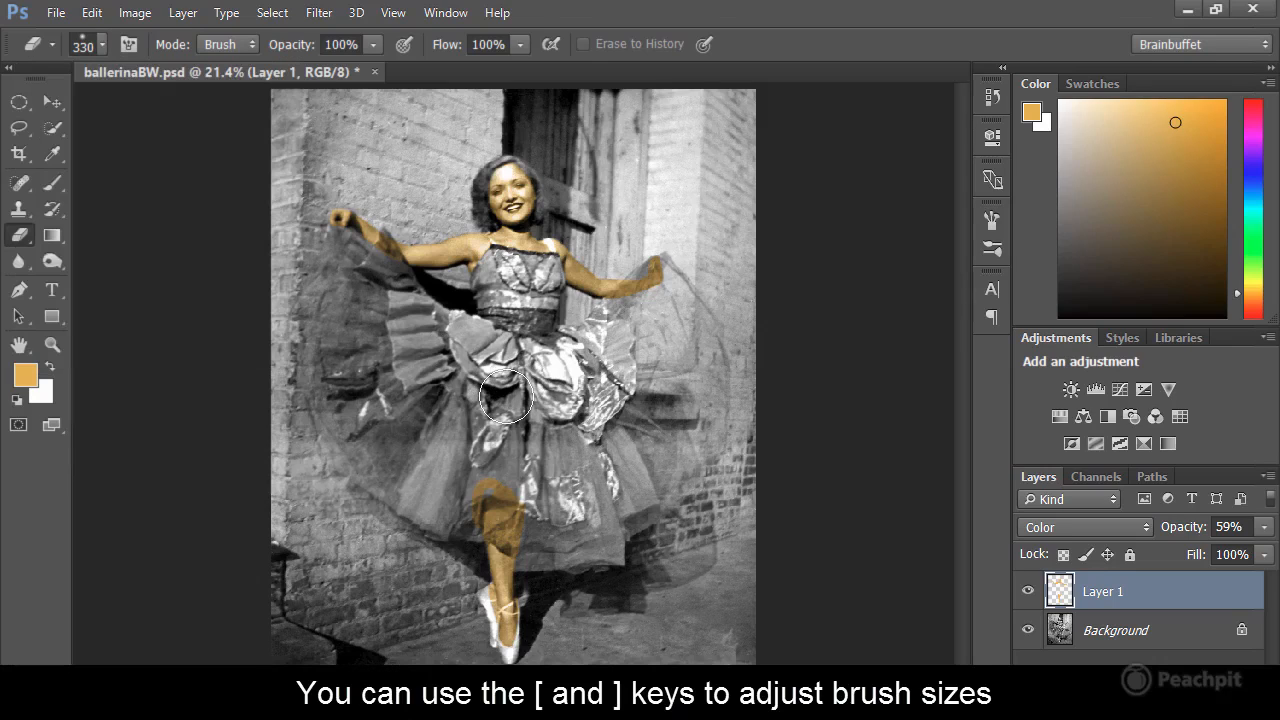
key("bracketright")
key("bracketright")
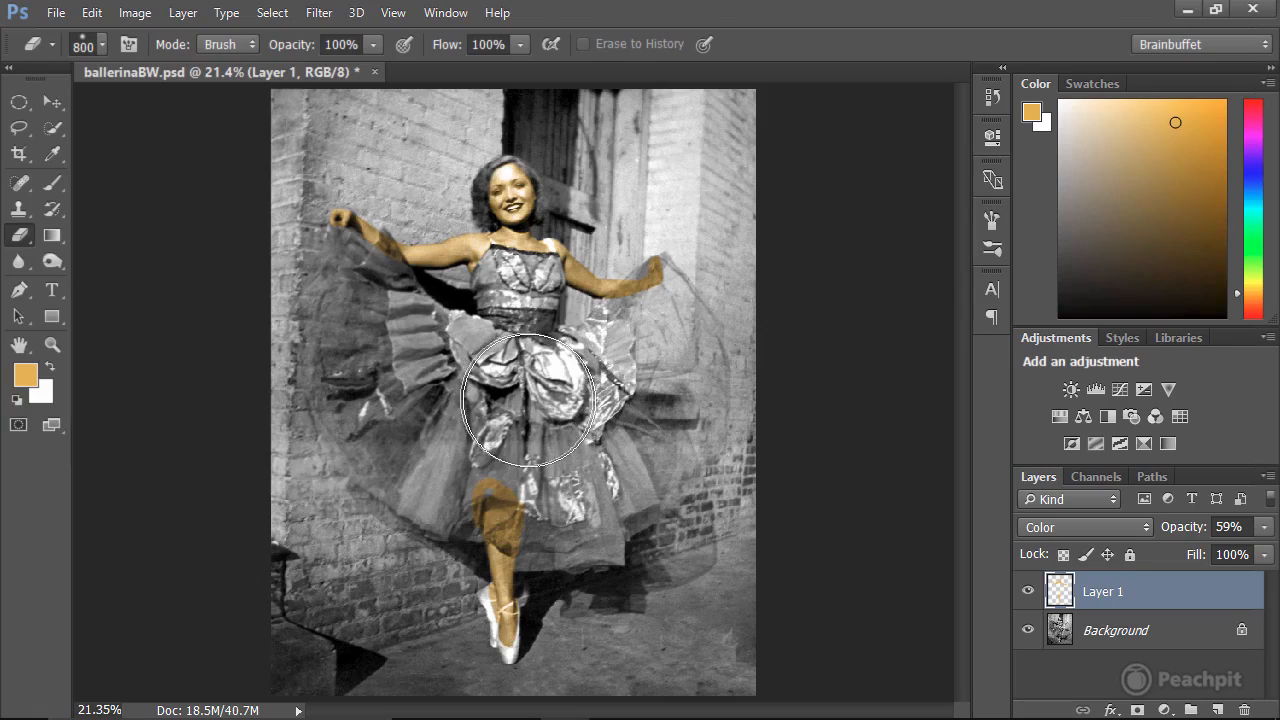
Softly erase the tint over the knee with the Eraser's edge so it fades out beneath the skirt.
mouse_move(557, 420)
left_mouse_down()
mouse_move(512, 417)
mouse_move(423, 461)
mouse_move(460, 440)
mouse_move(575, 454)
mouse_move(465, 420)
mouse_move(418, 465)
mouse_move(428, 426)
mouse_move(421, 500)
mouse_move(411, 434)
mouse_move(402, 508)
mouse_move(431, 428)
mouse_move(476, 421)
mouse_move(540, 467)
left_mouse_up()
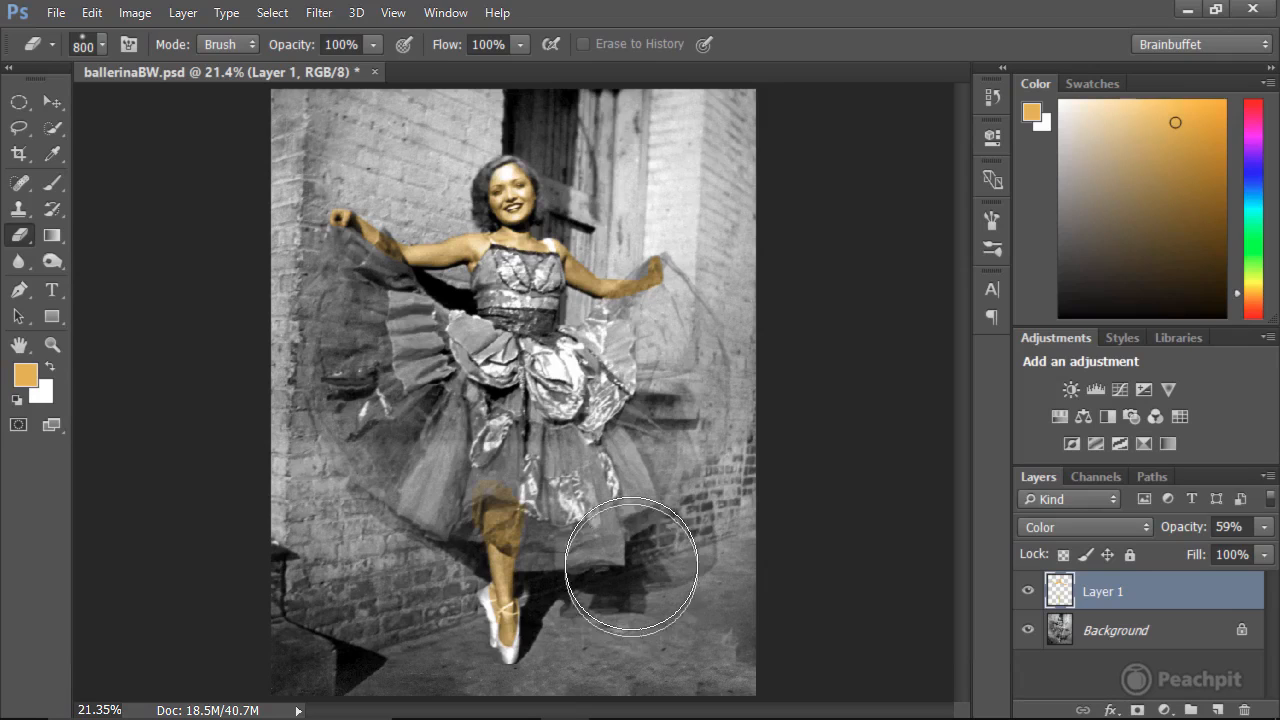
left_click_drag(588, 471, 482, 406)
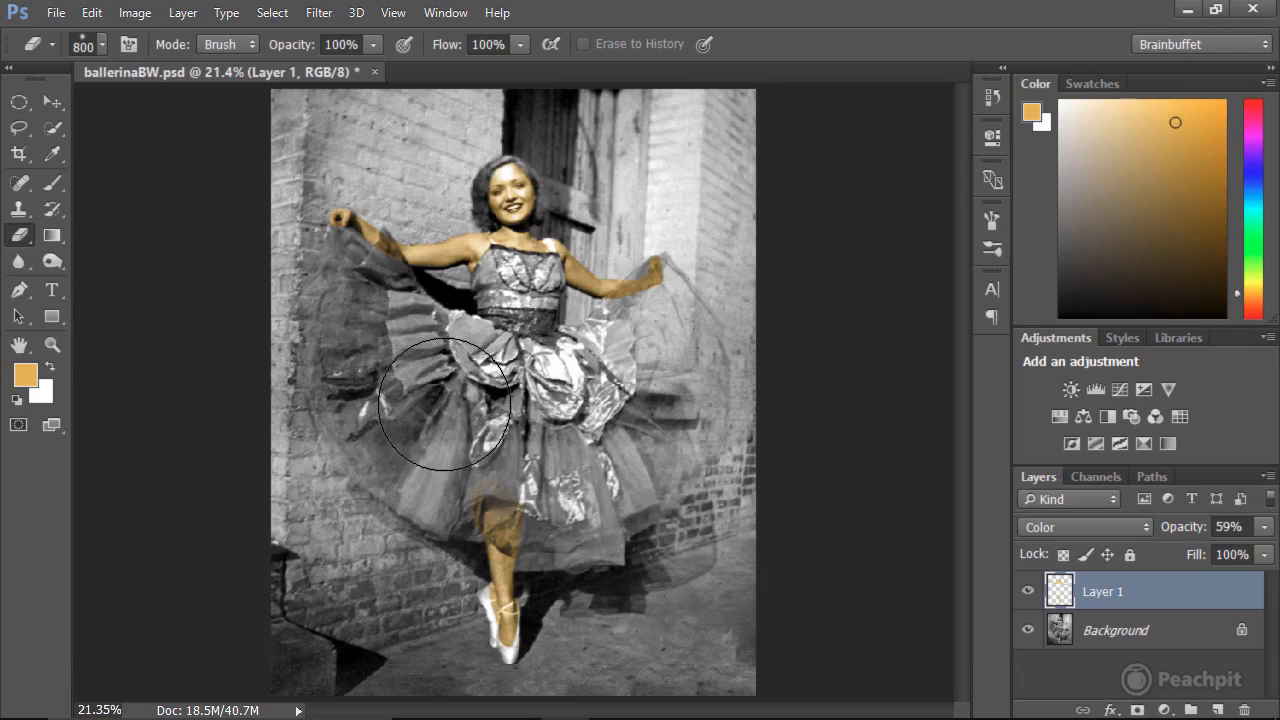
mouse_move(405, 470)
left_mouse_down()
mouse_move(416, 488)
mouse_move(518, 434)
mouse_move(592, 454)
left_mouse_up()
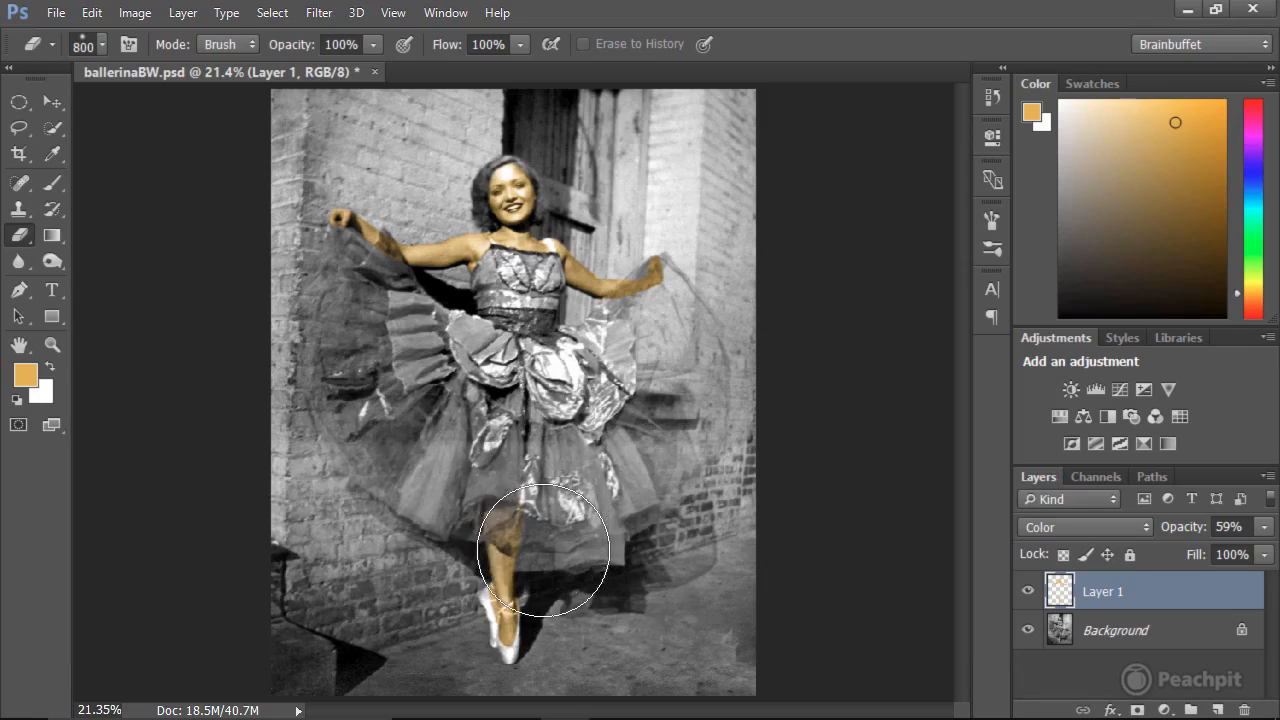
Inspect the faded tint on the leg up close, then return to the whole photo.
left_click(53, 345)
left_click_drag(408, 404, 600, 625)
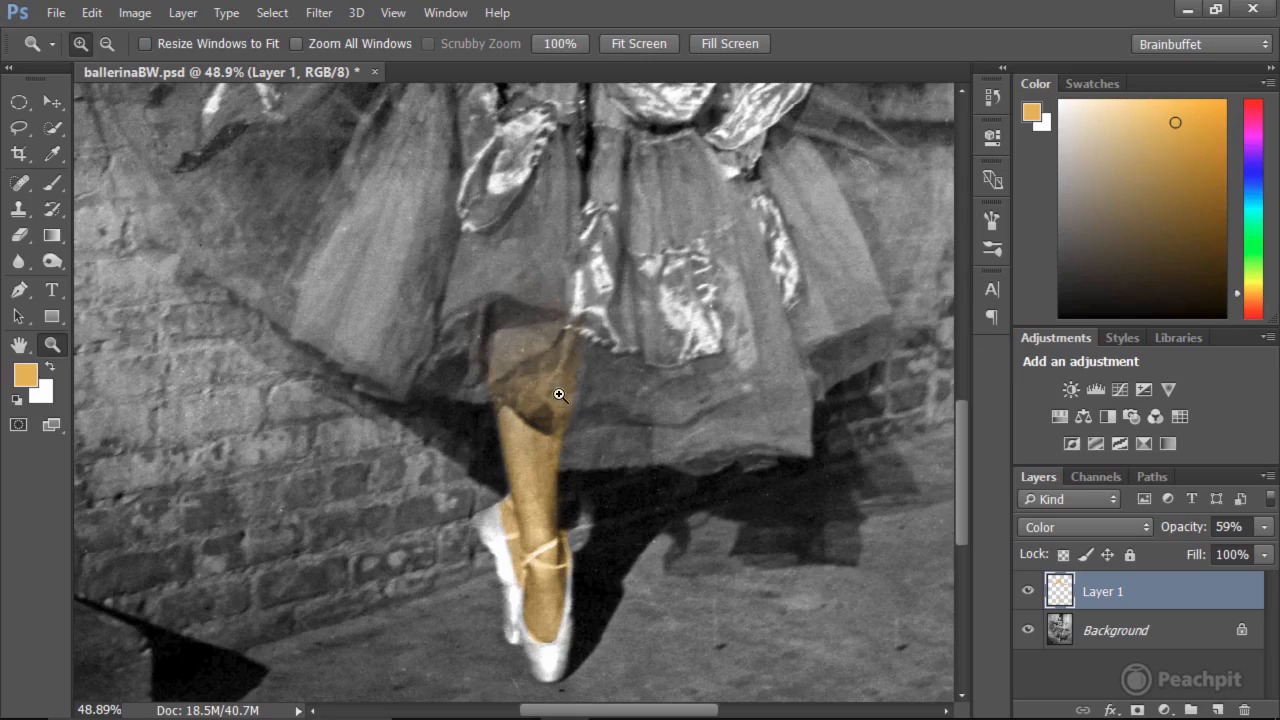
double_click(18, 345)
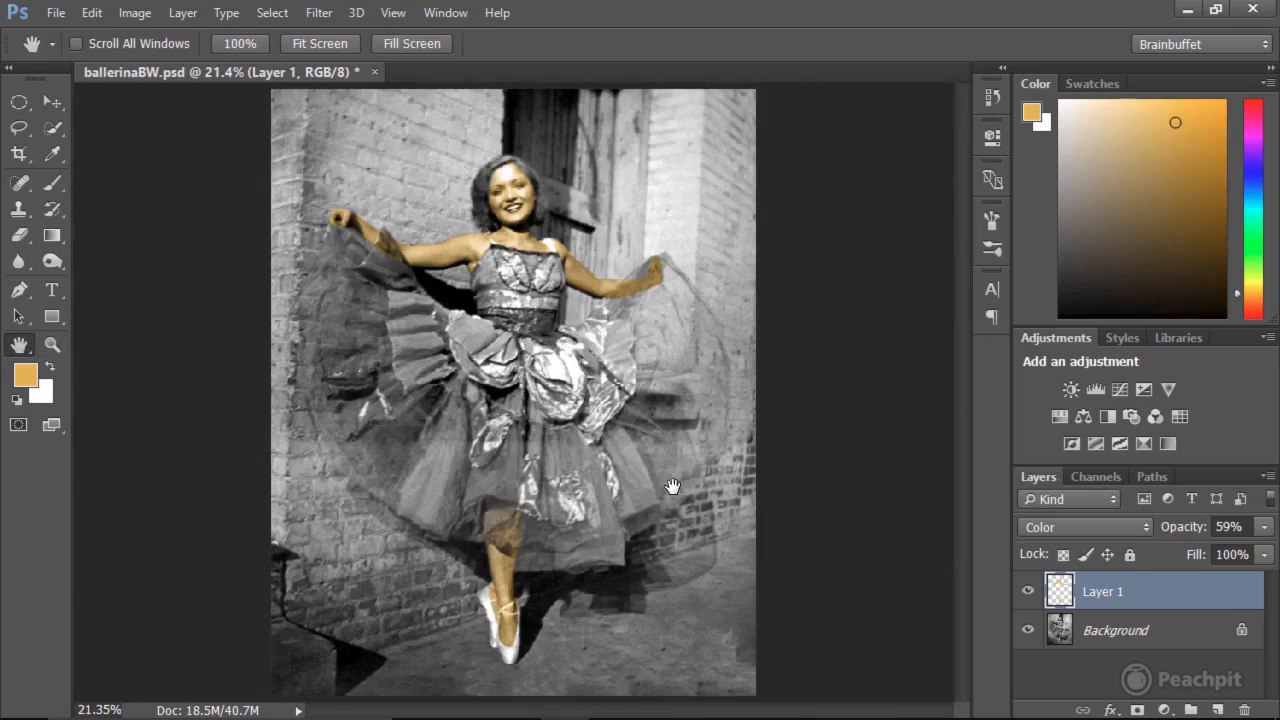